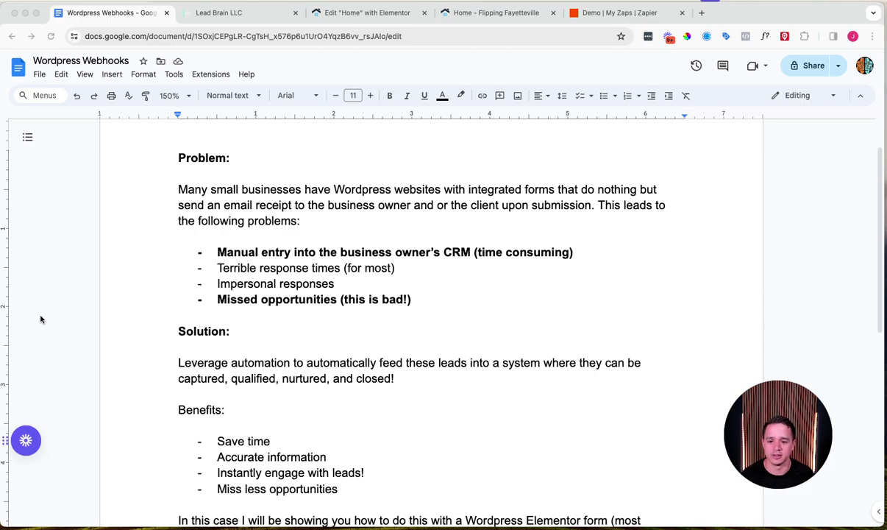
# Step: Scroll down past the Benefits list and web form tools paragraph to the top of the Visuals diagram
pyautogui.scroll(-5, 267, 232)
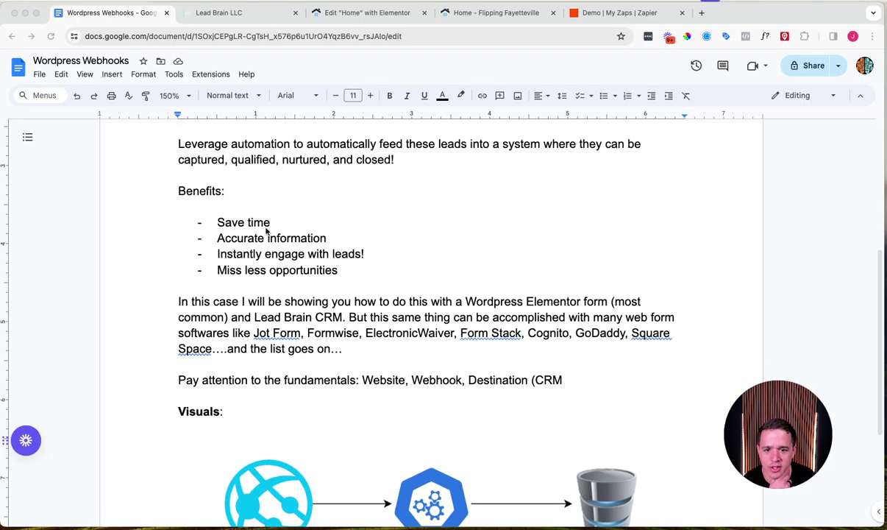
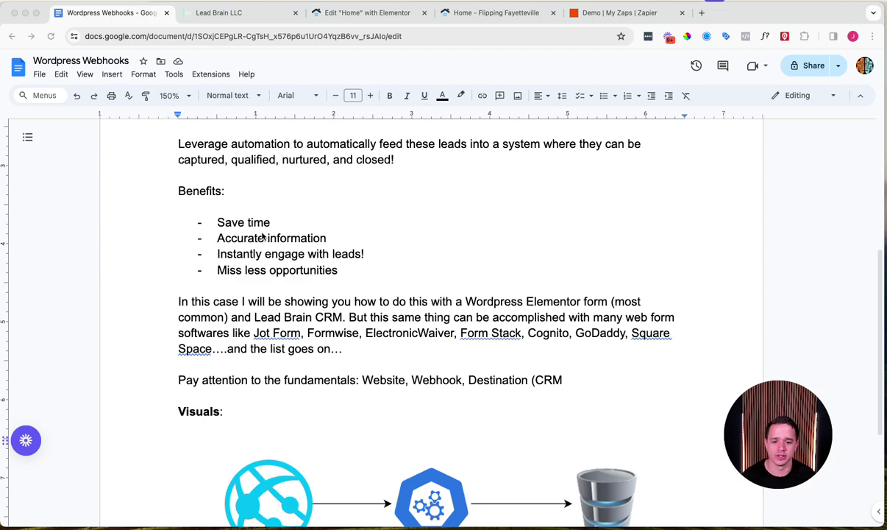
# Step: Read the Wordpress Webhooks notes down to the Visuals diagram, then switch to the Lead Brain CRM tab
pyautogui.scroll(-5, 309, 302)
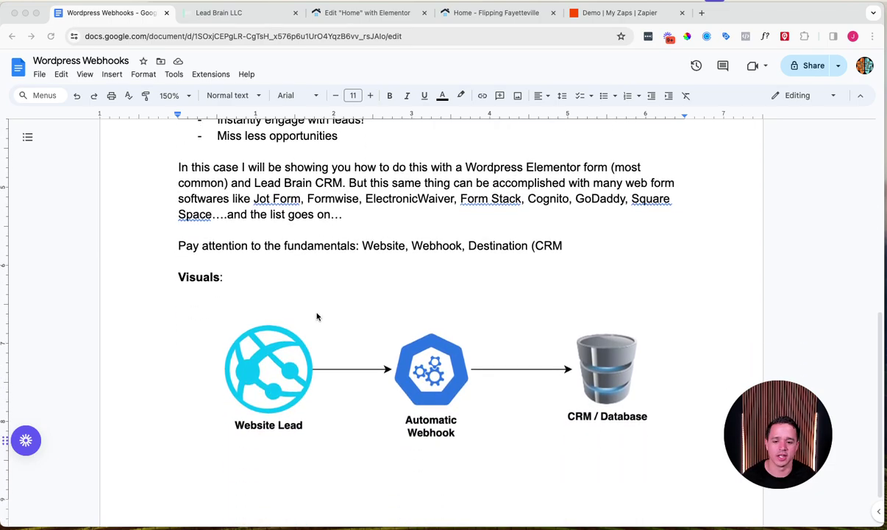
pyautogui.scroll(-2, 317, 317)
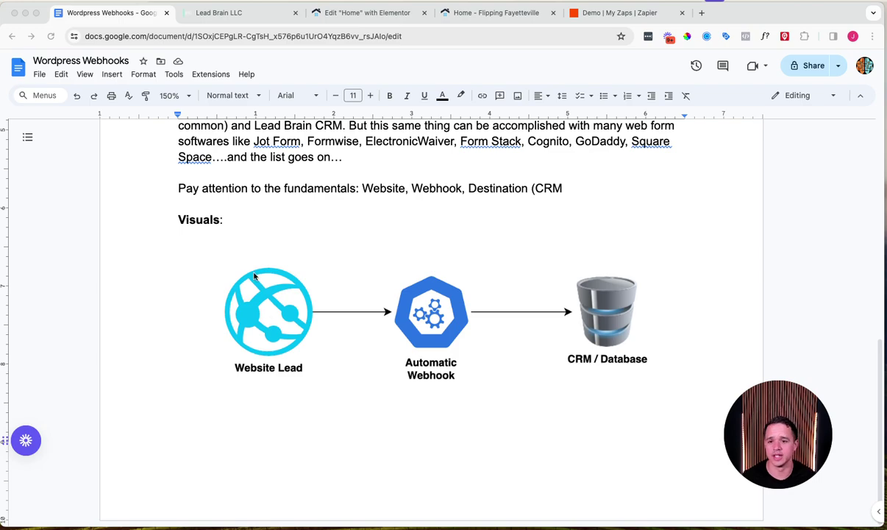
pyautogui.click(263, 16)
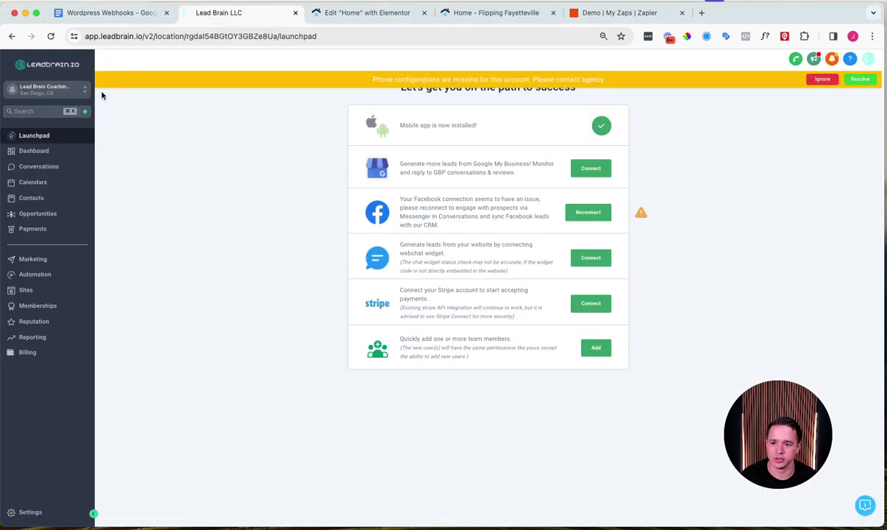
# Step: Dismiss the phone configuration warning and start a new Automation workflow from scratch
pyautogui.click(839, 80)
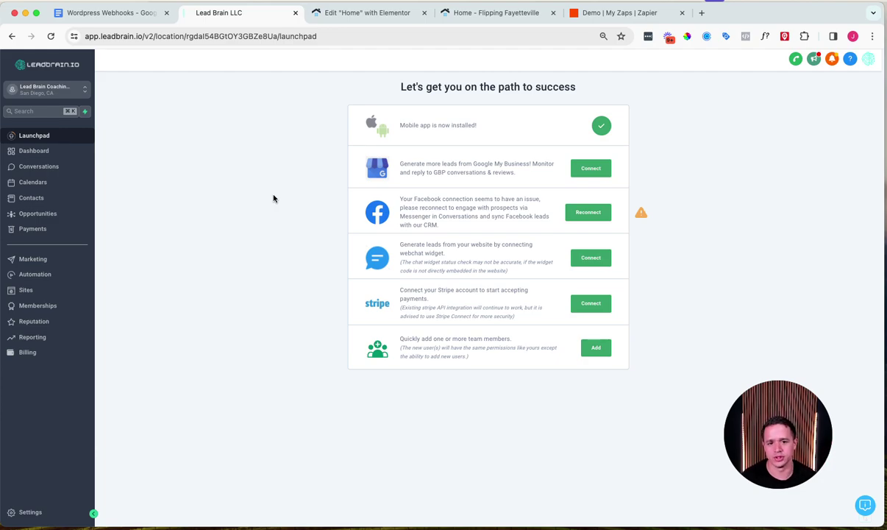
pyautogui.click(51, 274)
pyautogui.click(724, 114)
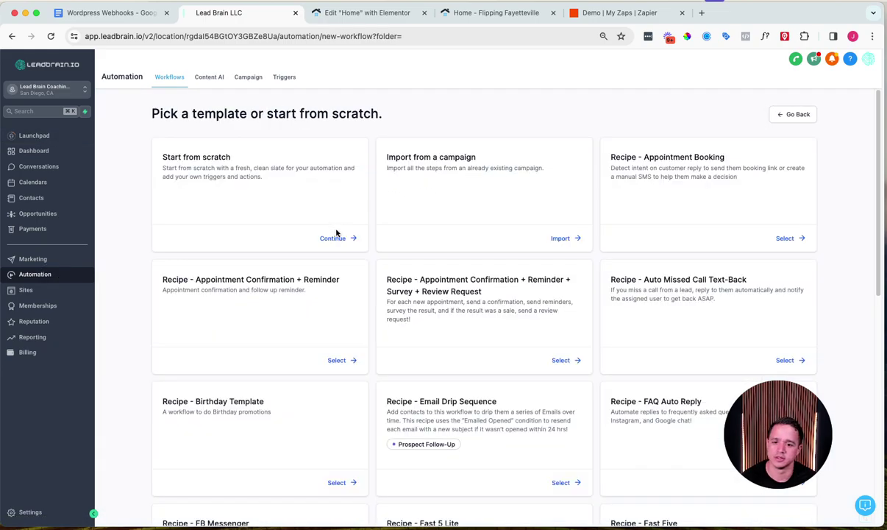
pyautogui.click(331, 237)
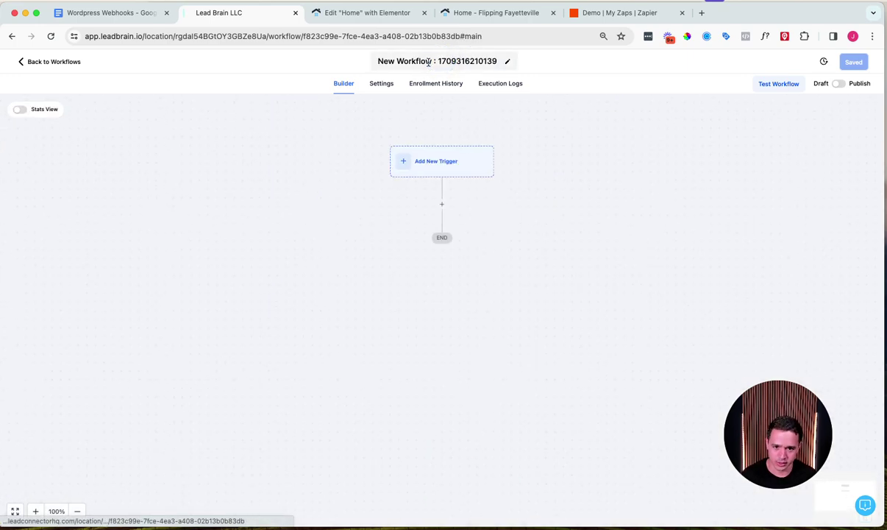
# Step: Rename the new workflow to 'Demo Webhook' and open the trigger picker
pyautogui.doubleClick(429, 63)
pyautogui.write('Demo Wrb')
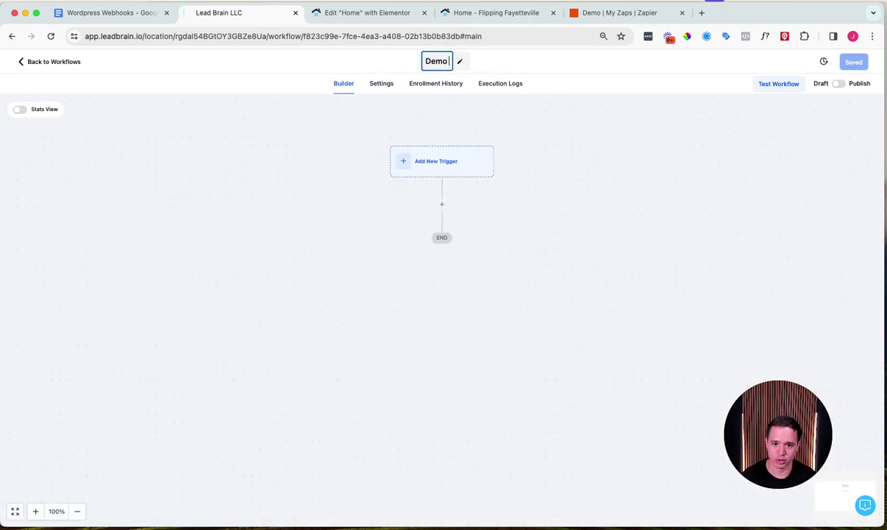
pyautogui.press('BackSpace')
pyautogui.press('BackSpace')
pyautogui.write('ebhook')
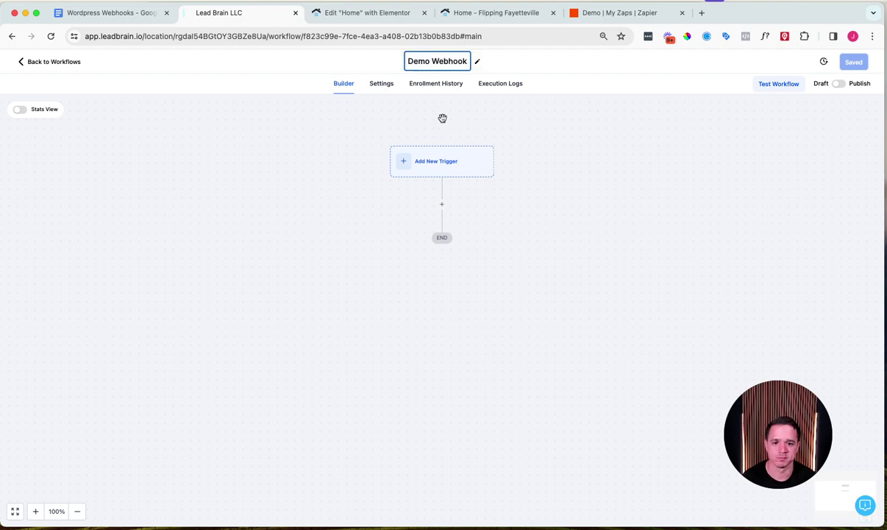
pyautogui.click(444, 159)
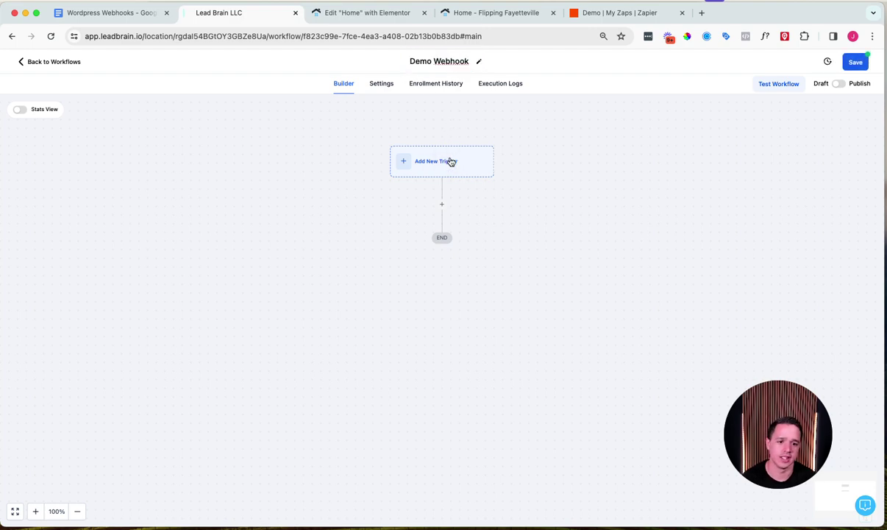
pyautogui.click(677, 164)
# Step: Set the trigger to Inbound Webhook, select its generated URL, and return to the Elementor editor
pyautogui.write('inb')
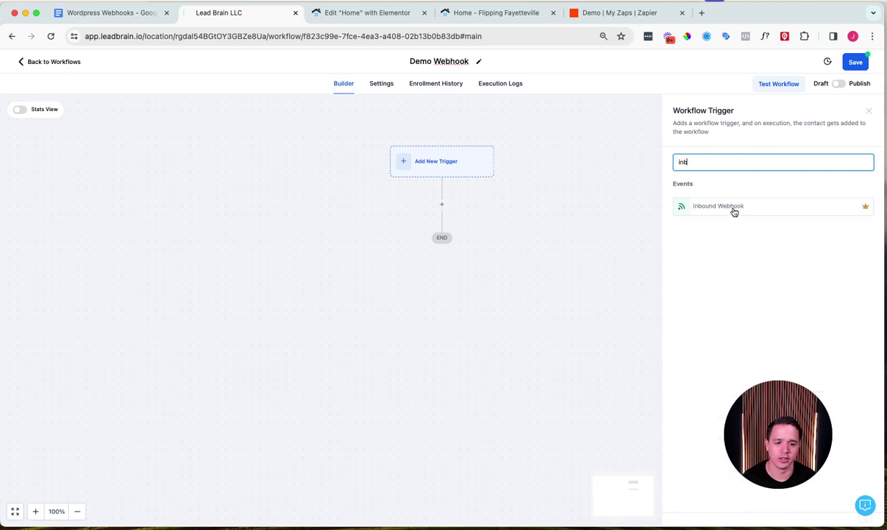
pyautogui.click(691, 205)
pyautogui.tripleClick(690, 252)
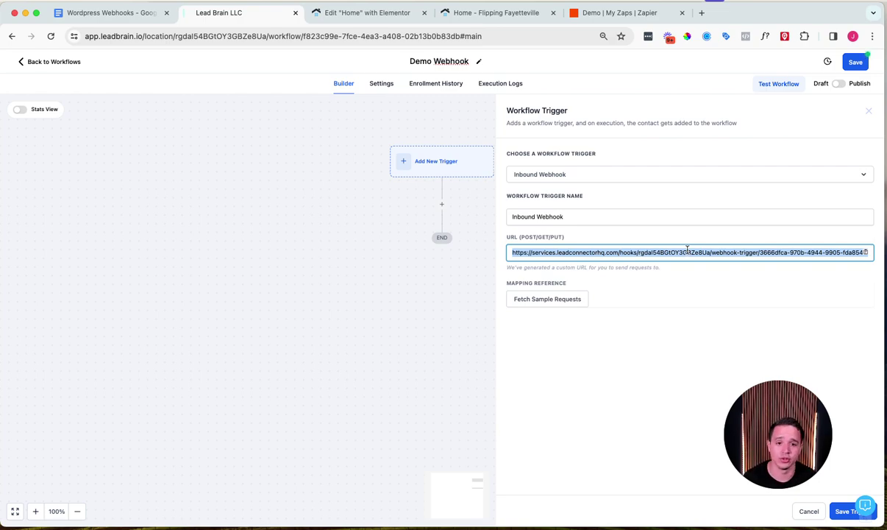
pyautogui.click(356, 20)
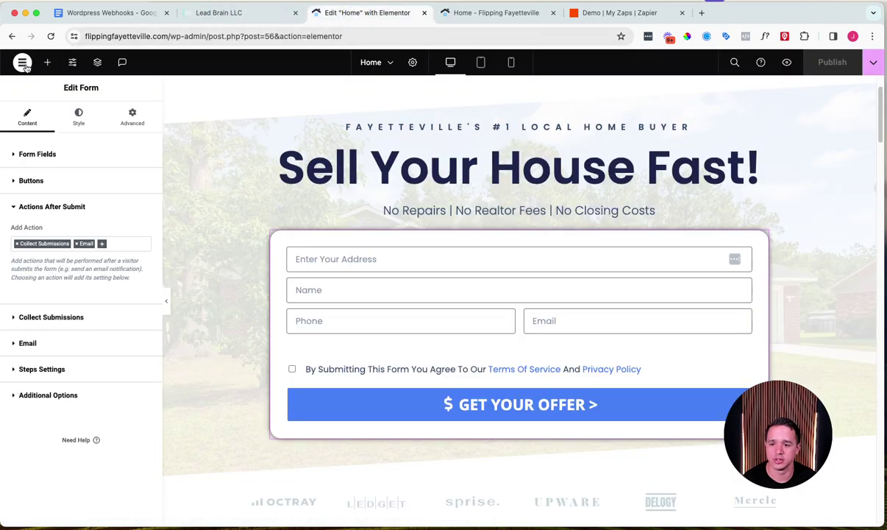
# Step: Exit Elementor to WordPress and load the flippingfayetteville.com/wp-admin dashboard
pyautogui.click(16, 63)
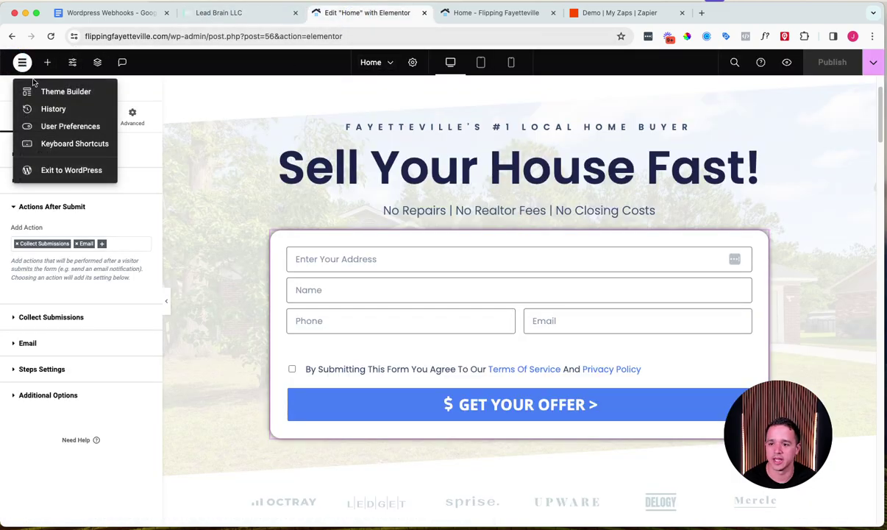
pyautogui.click(44, 171)
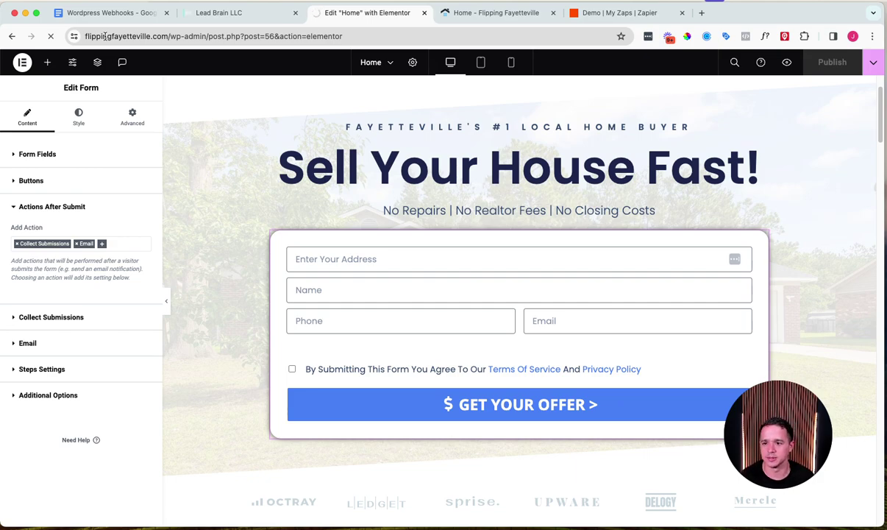
pyautogui.click(173, 37)
pyautogui.click(175, 37)
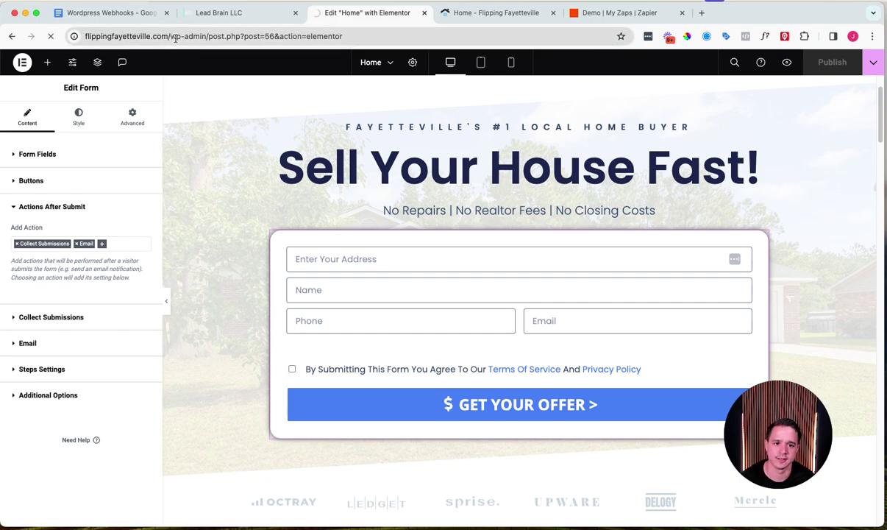
pyautogui.click(174, 37)
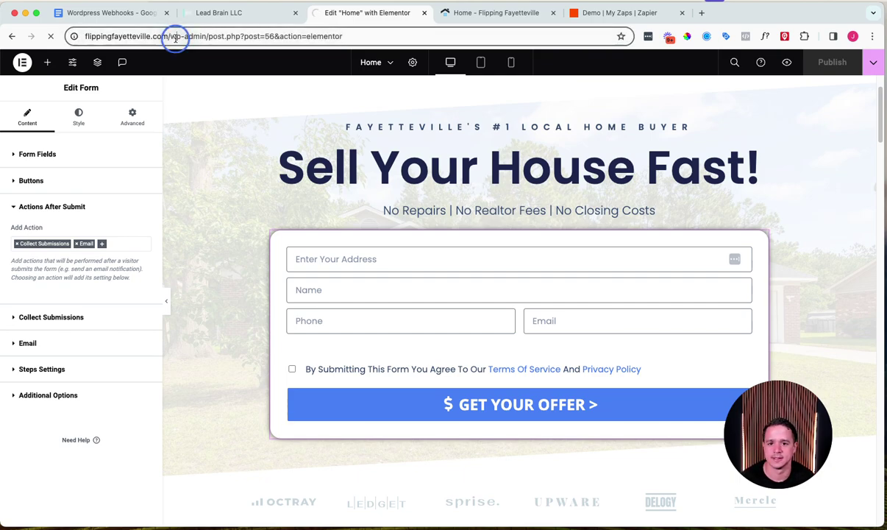
pyautogui.write('flippin')
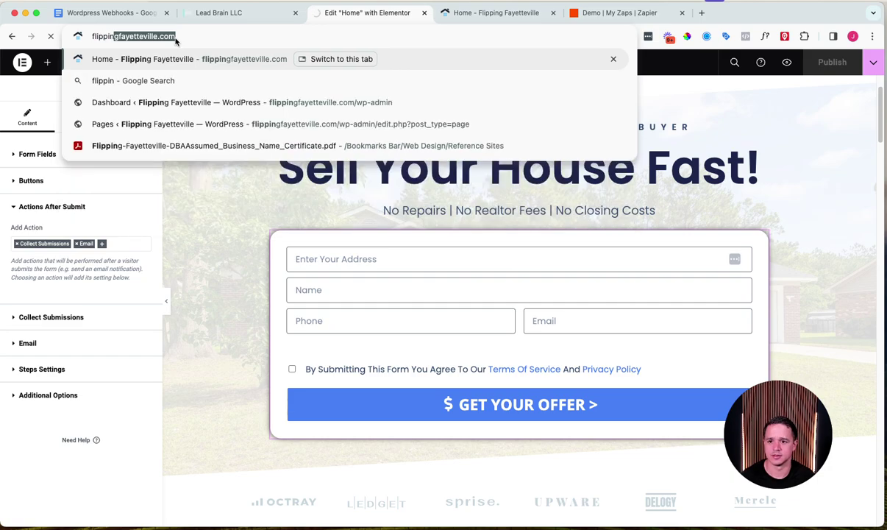
pyautogui.write('g')
pyautogui.press('Return')
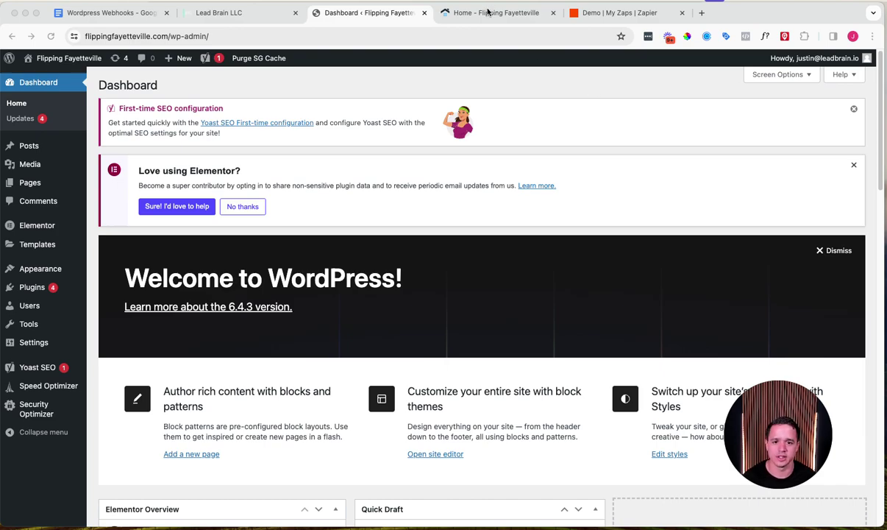
# Step: Check the live homepage, then open the Home page from Pages in Elementor
pyautogui.click(465, 12)
pyautogui.click(480, 33)
pyautogui.scroll(-2, 360, 368)
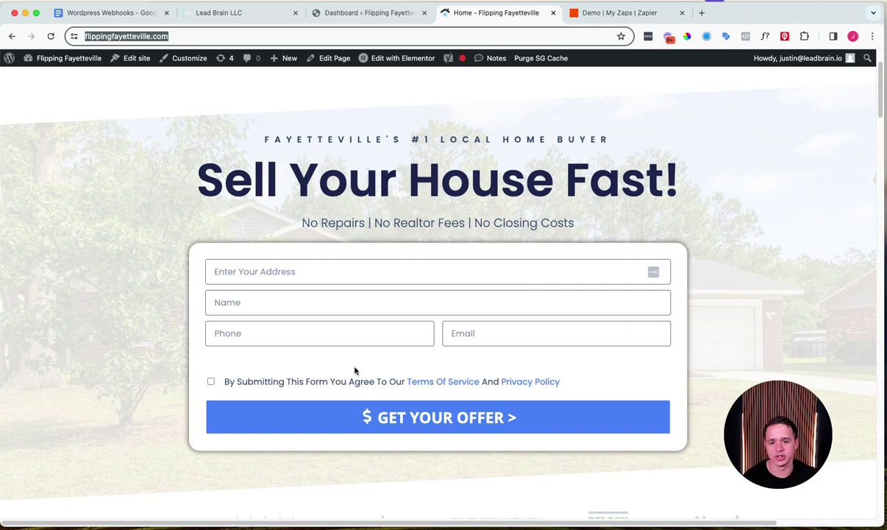
pyautogui.click(404, 13)
pyautogui.click(36, 187)
pyautogui.moveTo(206, 297)
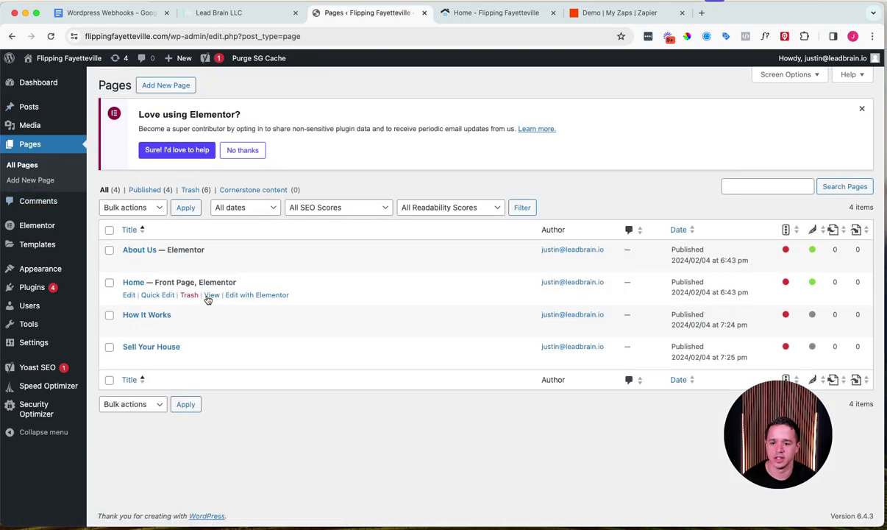
pyautogui.click(245, 295)
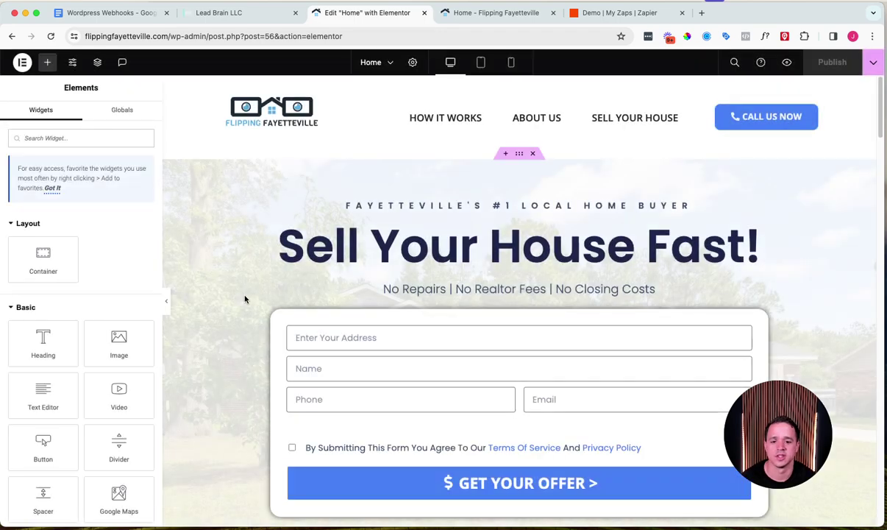
# Step: Select the Cash Offer Form widget and expand its Actions After Submit section
pyautogui.scroll(-2, 481, 249)
pyautogui.scroll(-1, 482, 250)
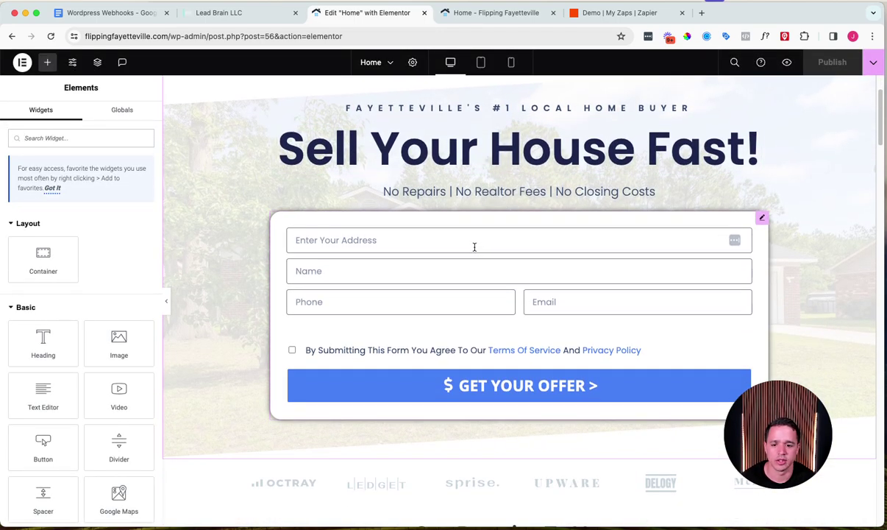
pyautogui.click(479, 244)
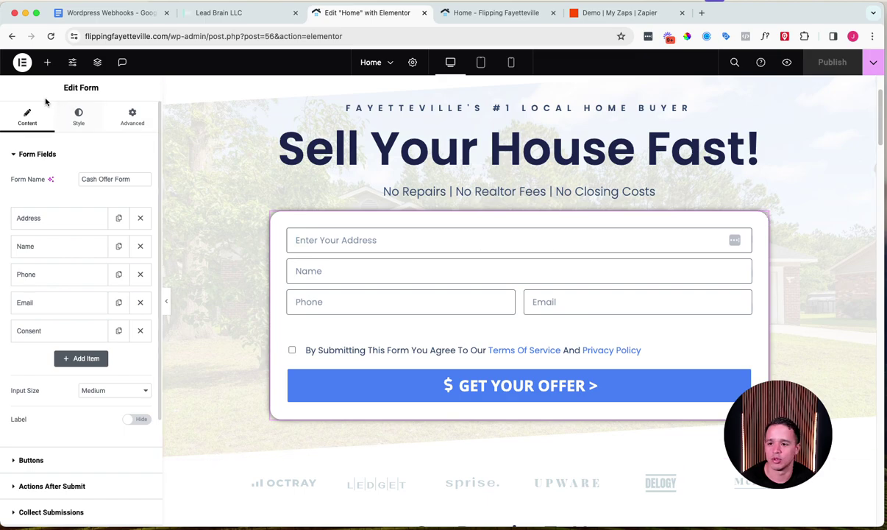
pyautogui.scroll(-3, 45, 364)
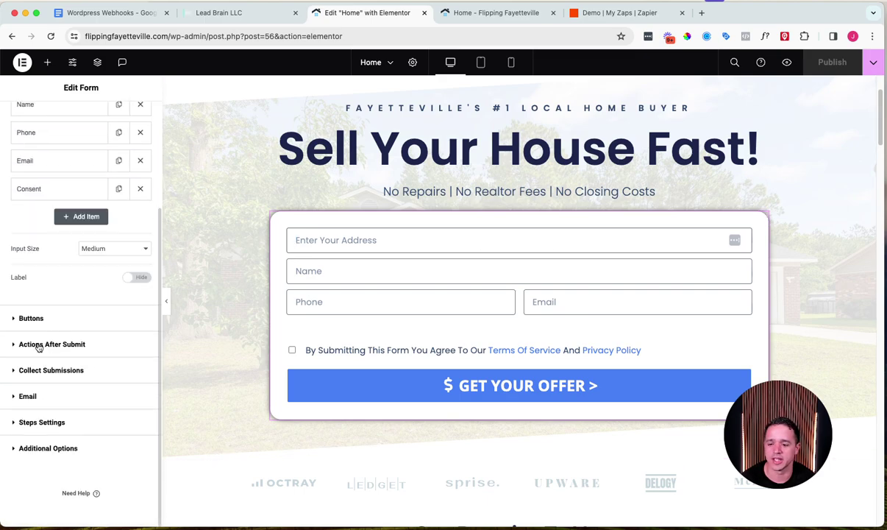
pyautogui.click(39, 346)
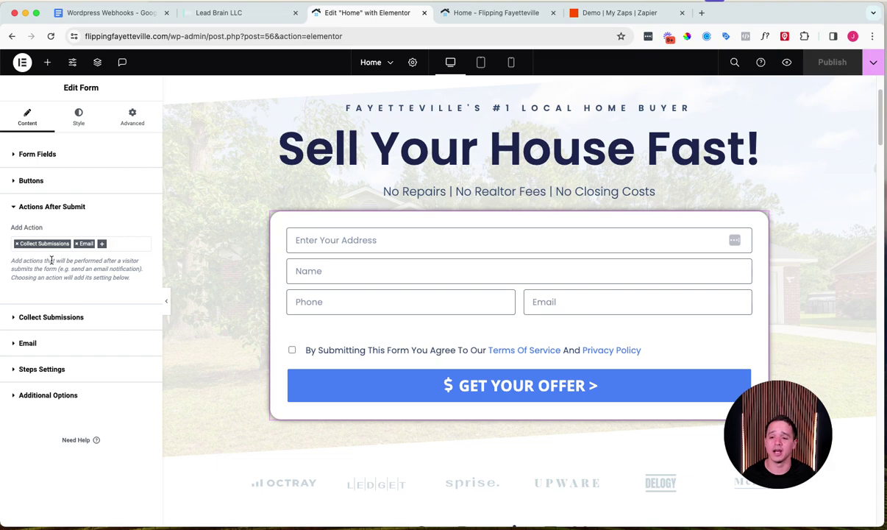
# Step: Add a Webhook action to the form's after-submit actions and open its settings
pyautogui.click(103, 244)
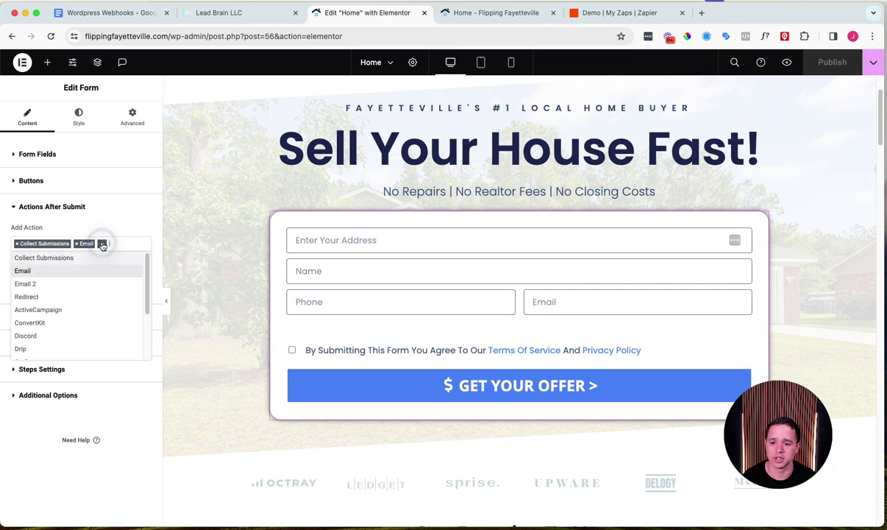
pyautogui.scroll(-4, 92, 309)
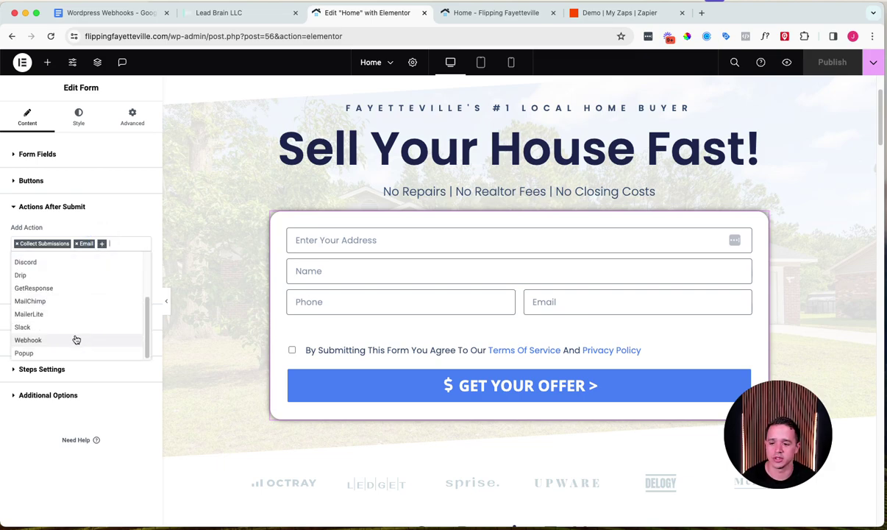
pyautogui.click(76, 339)
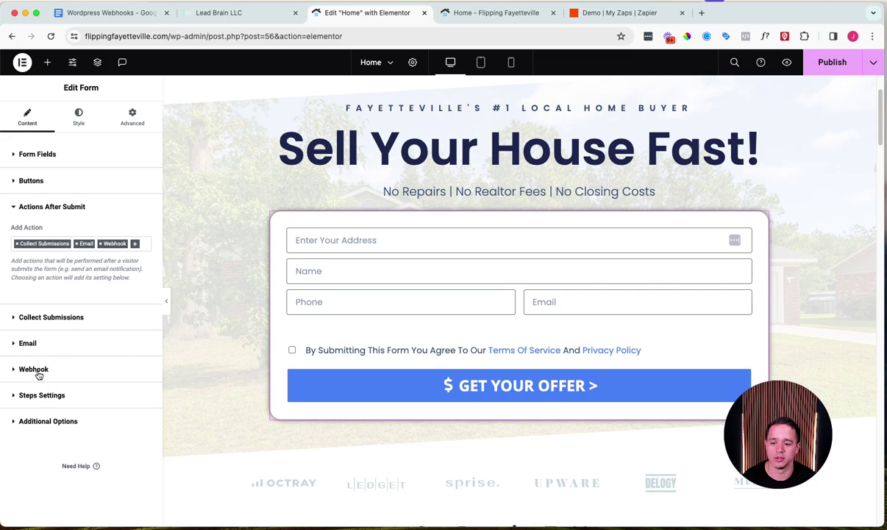
pyautogui.click(30, 369)
pyautogui.click(54, 329)
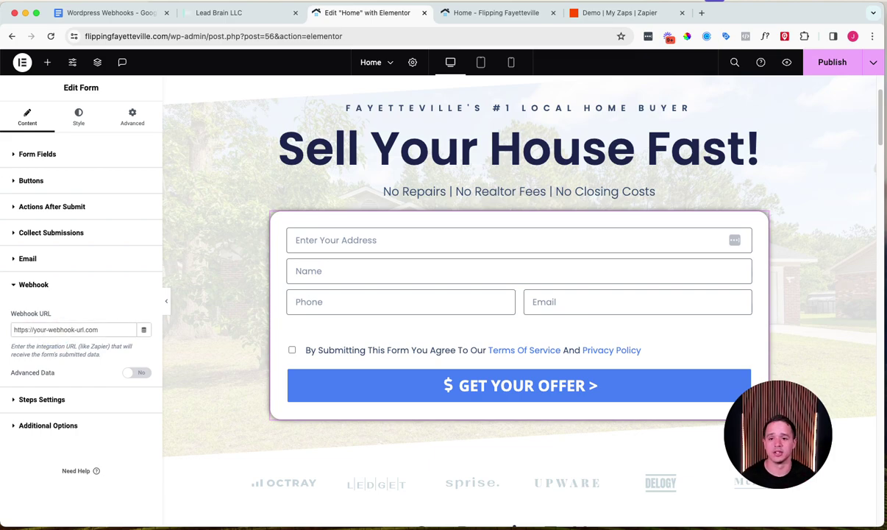
# Step: Copy the Lead Brain inbound webhook URL into the form's Webhook URL and publish the page
pyautogui.click(254, 14)
pyautogui.rightClick(573, 255)
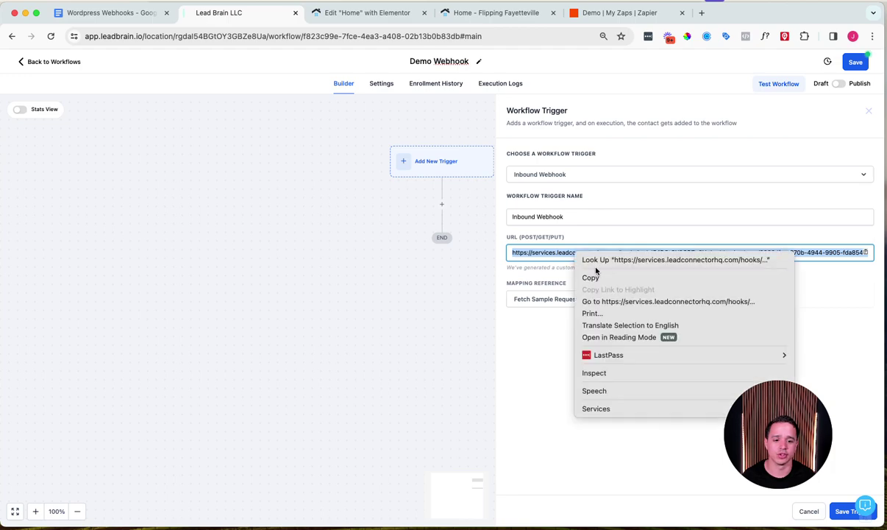
pyautogui.click(588, 275)
pyautogui.click(363, 16)
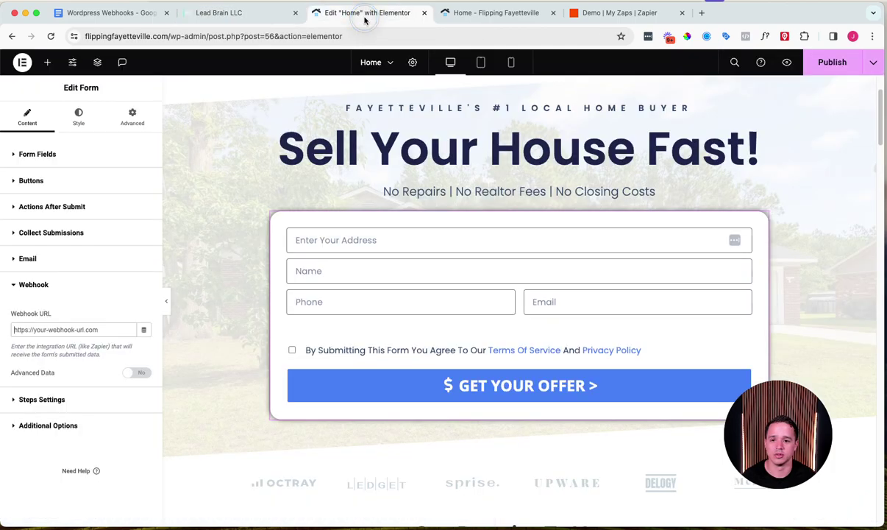
pyautogui.click(87, 328)
pyautogui.rightClick(94, 331)
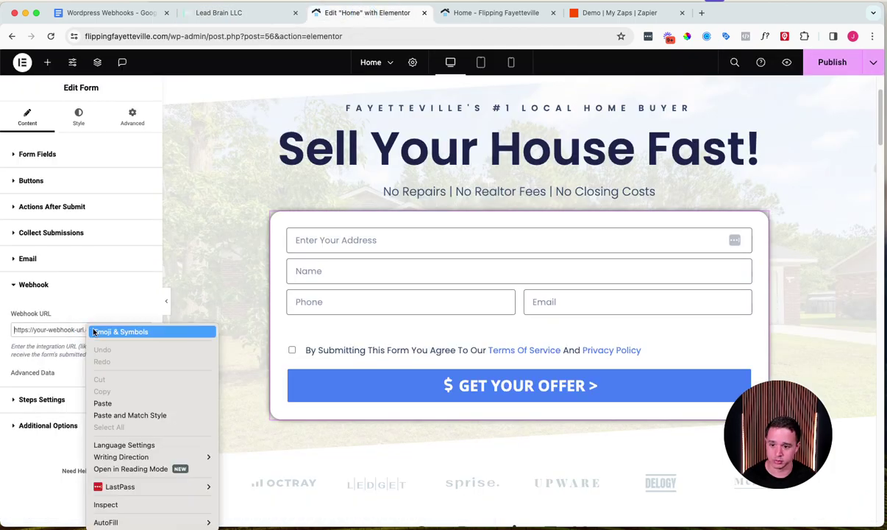
pyautogui.click(102, 403)
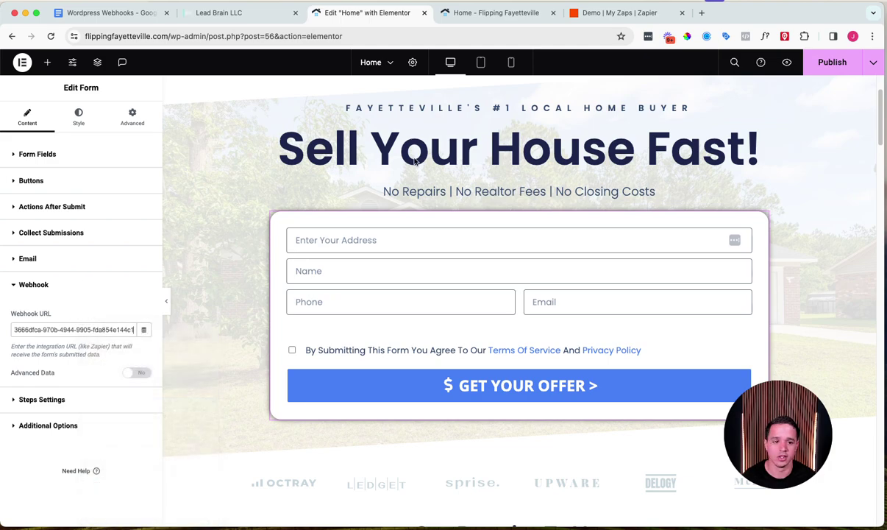
pyautogui.click(833, 63)
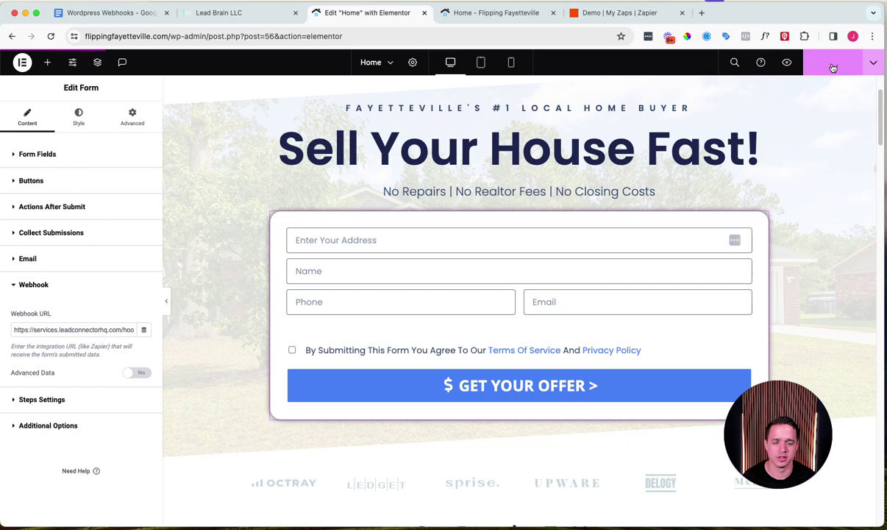
# Step: On the live homepage form, enter address '123 Main Street' and name 'Test Data'
pyautogui.click(515, 18)
pyautogui.click(309, 267)
pyautogui.write('Test Data')
pyautogui.press('Tab')
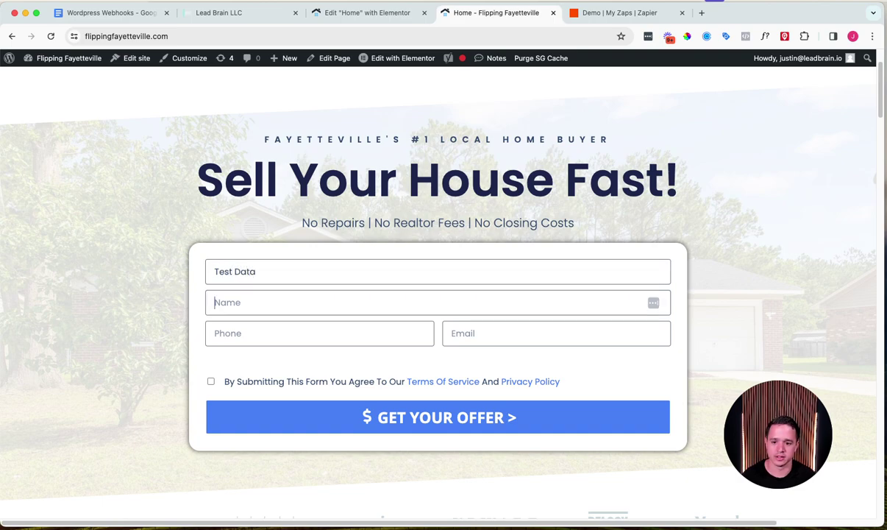
pyautogui.hotkey('shift', 'Tab')
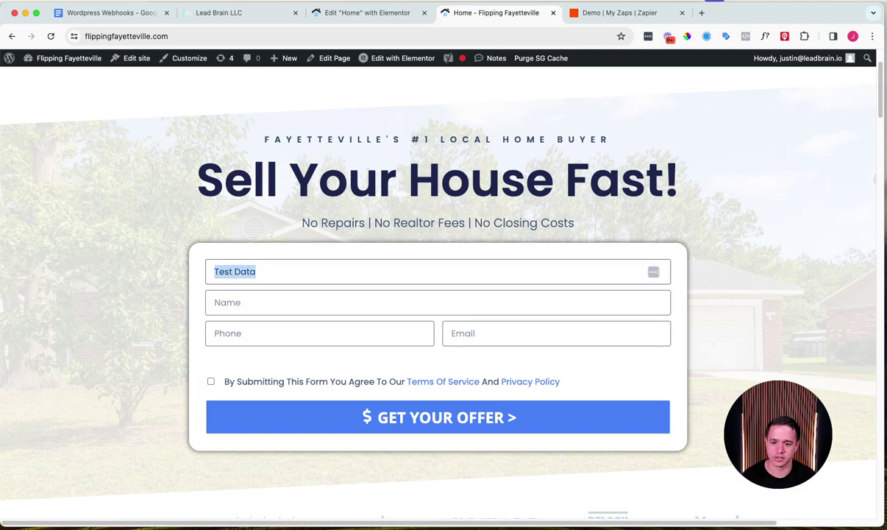
pyautogui.write('123 Mai')
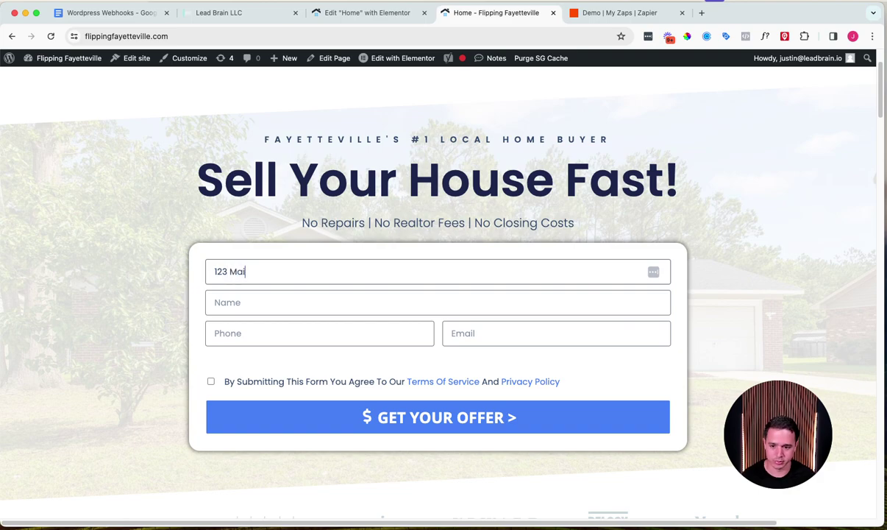
pyautogui.write('n Street')
pyautogui.press('Tab')
pyautogui.write('Test Data')
# Step: Fill in a test phone number and e-mail, accept the terms, and submit the offer form
pyautogui.press('Tab')
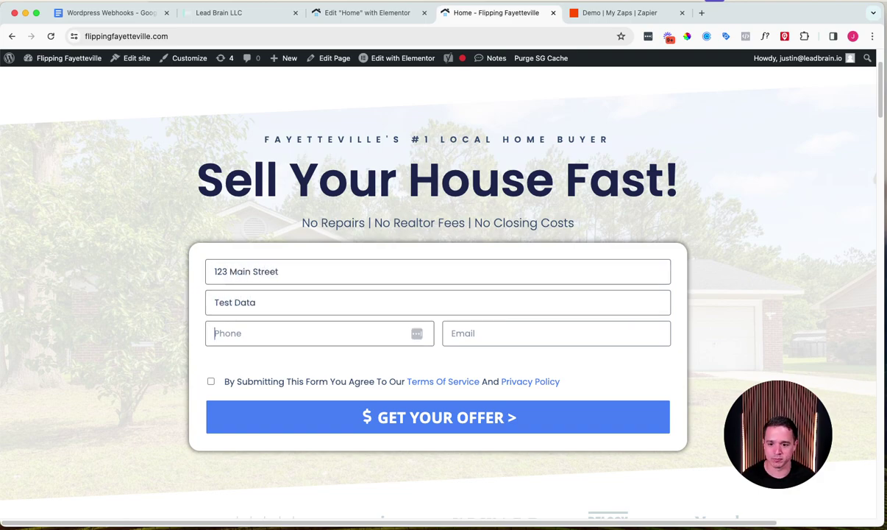
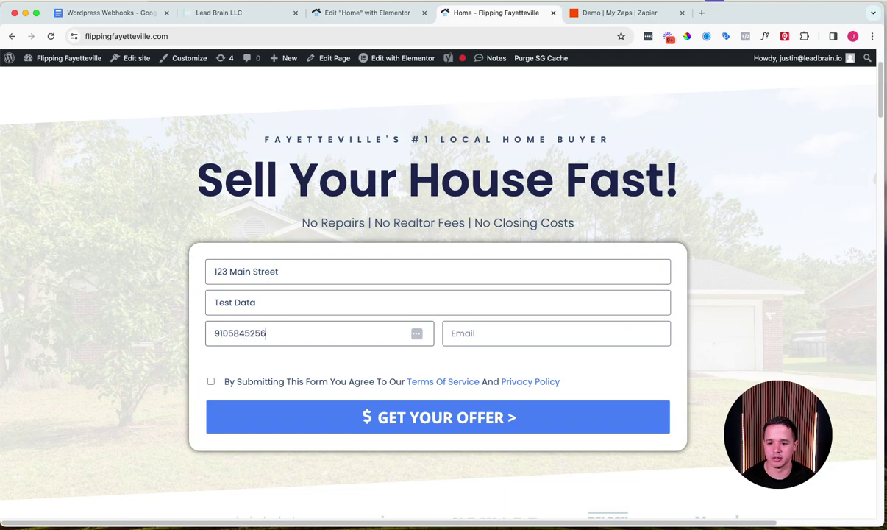
pyautogui.press('Tab')
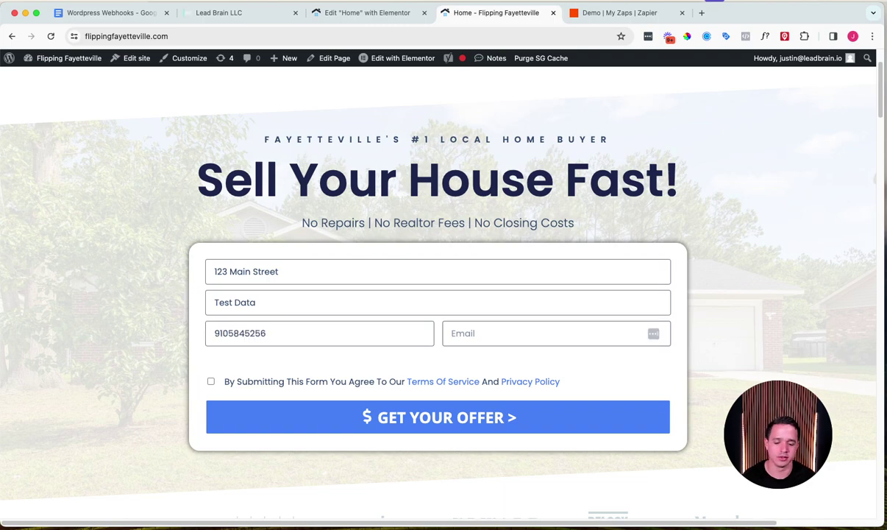
pyautogui.write('Example@')
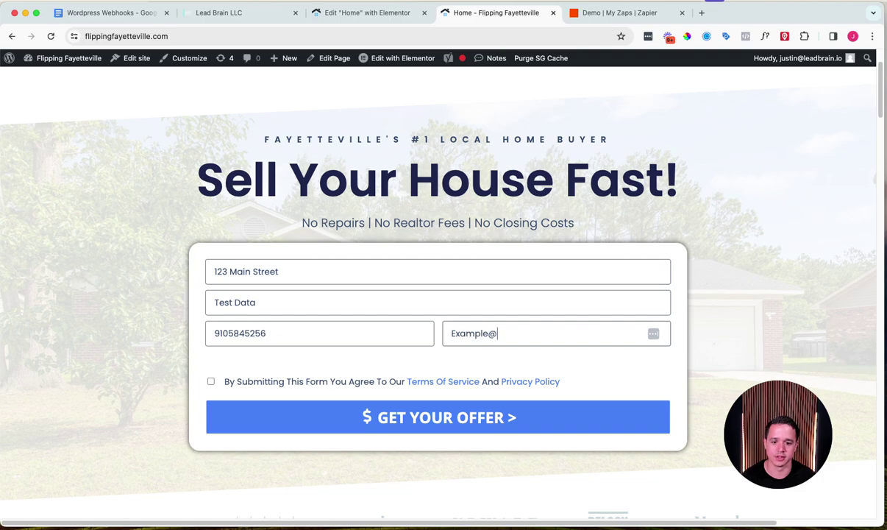
pyautogui.write('Example.Com')
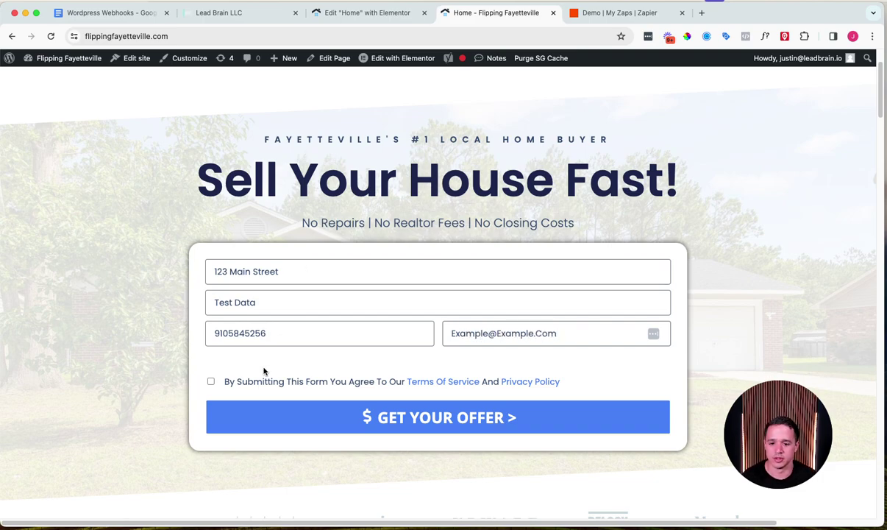
pyautogui.click(254, 379)
pyautogui.click(349, 417)
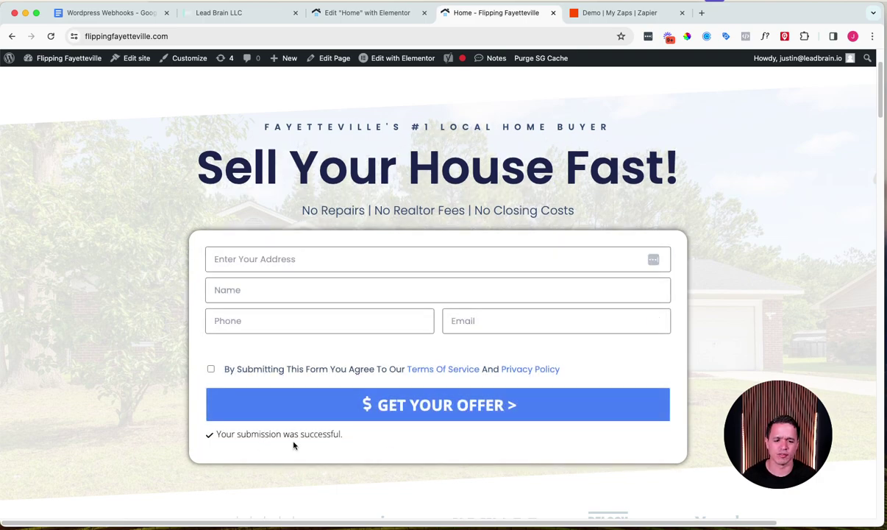
pyautogui.click(235, 13)
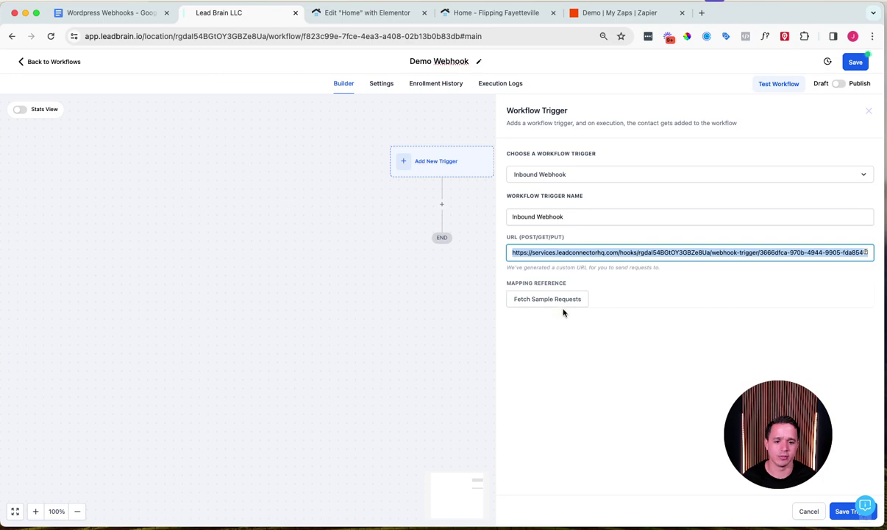
# Step: Fetch the webhook's sample requests, pick the test submission, and save the Inbound Webhook trigger
pyautogui.click(765, 418)
pyautogui.moveTo(766, 419); pyautogui.dragTo(102, 406)
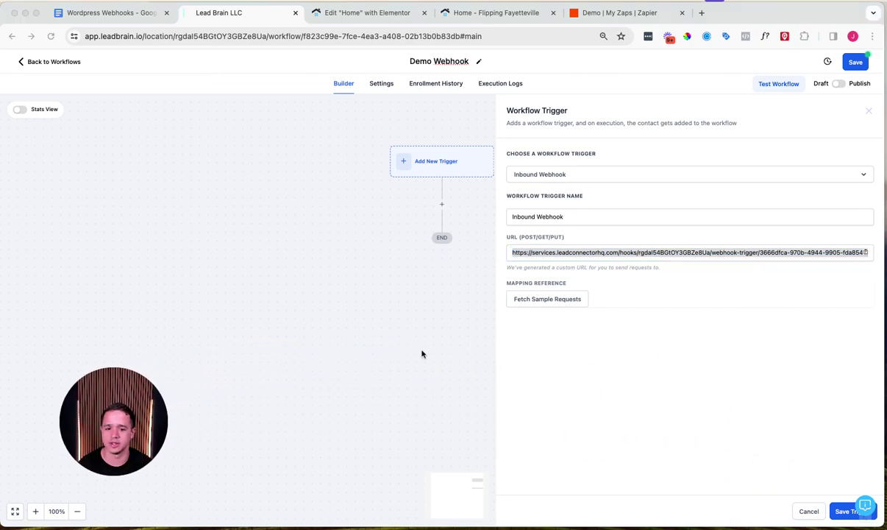
pyautogui.click(574, 300)
pyautogui.click(561, 303)
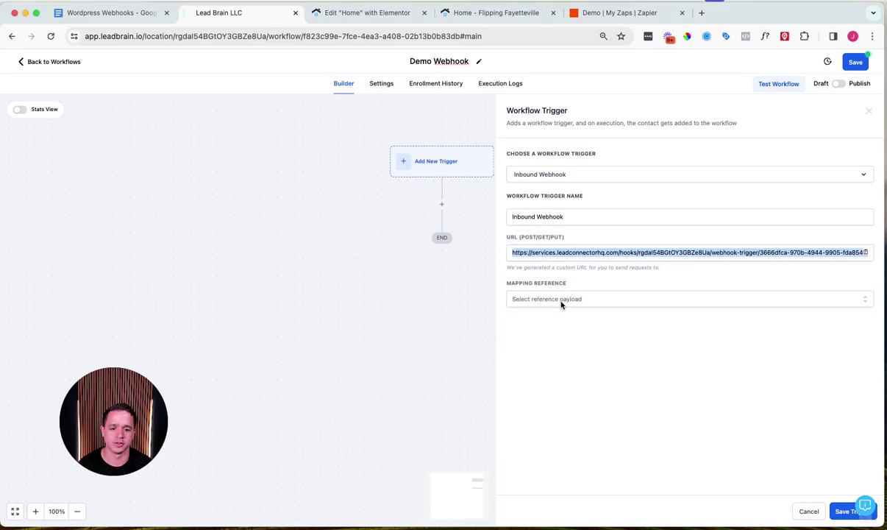
pyautogui.click(560, 304)
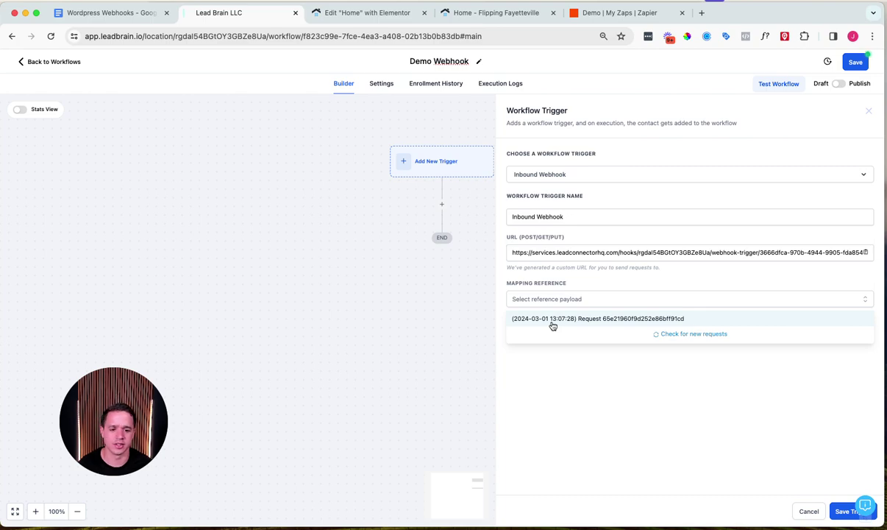
pyautogui.click(552, 321)
pyautogui.scroll(3, 632, 364)
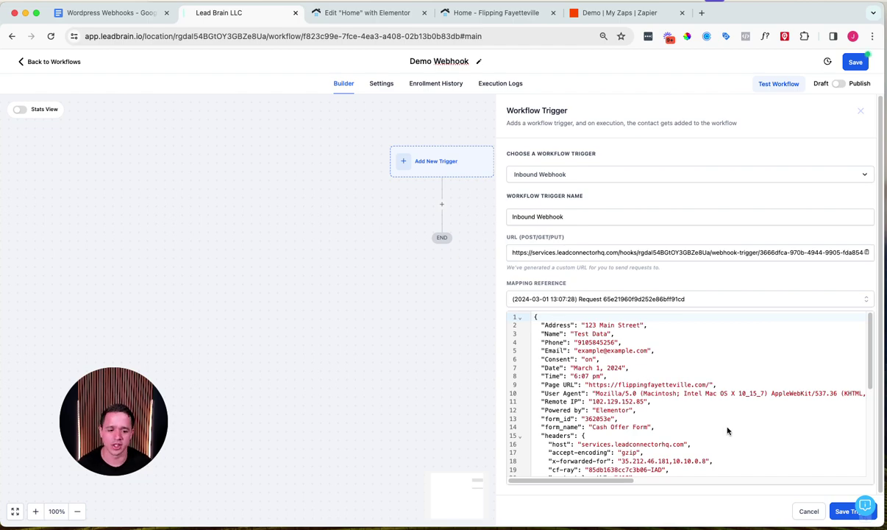
pyautogui.click(840, 510)
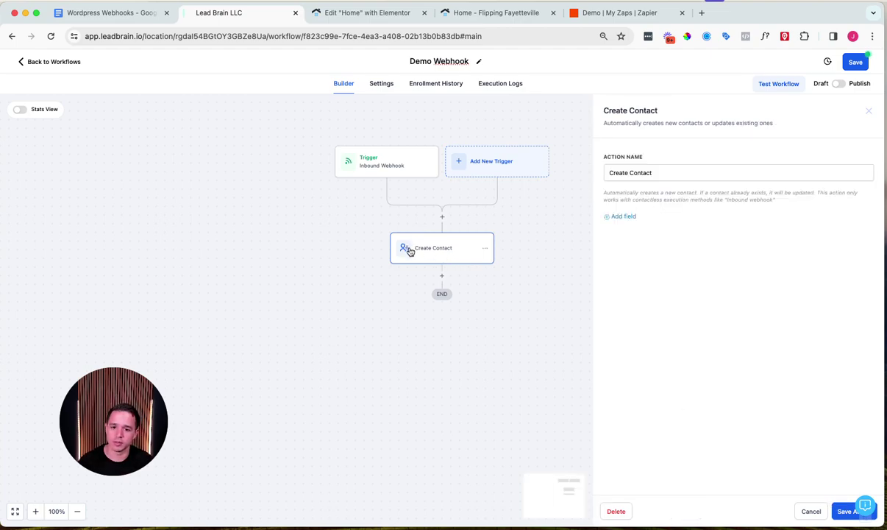
# Step: In Create Contact, map Full Name to the inbound webhook's Name value
pyautogui.click(622, 215)
pyautogui.click(629, 214)
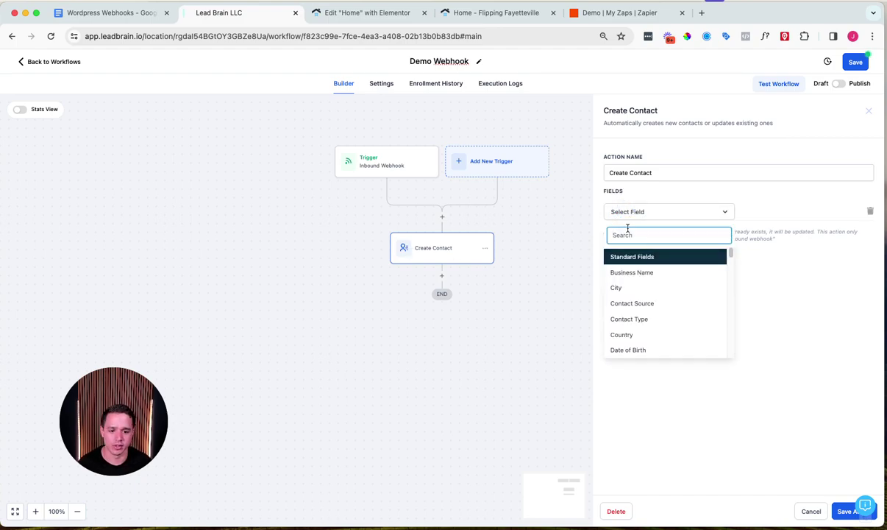
pyautogui.write('name')
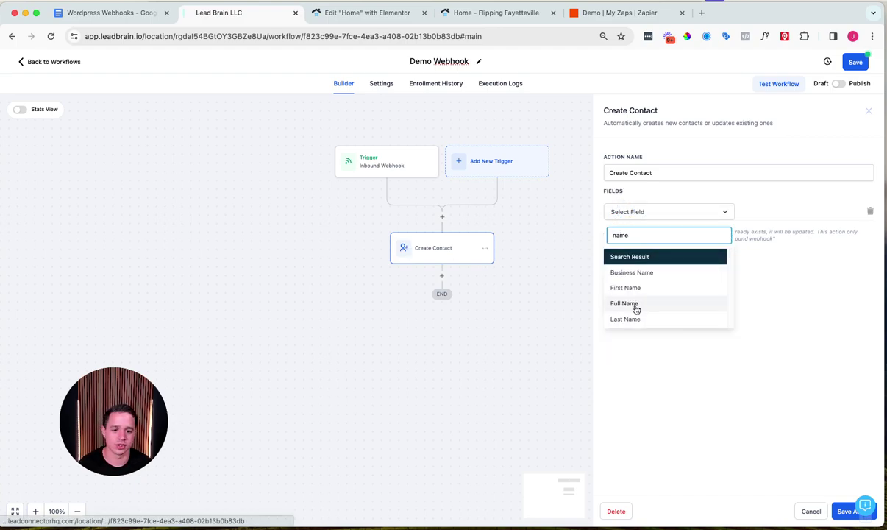
pyautogui.click(636, 309)
pyautogui.click(292, 252)
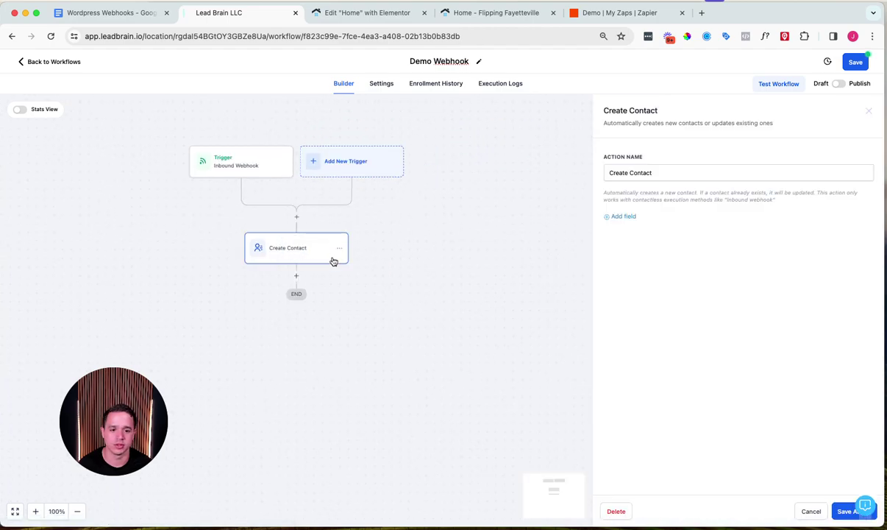
pyautogui.click(614, 213)
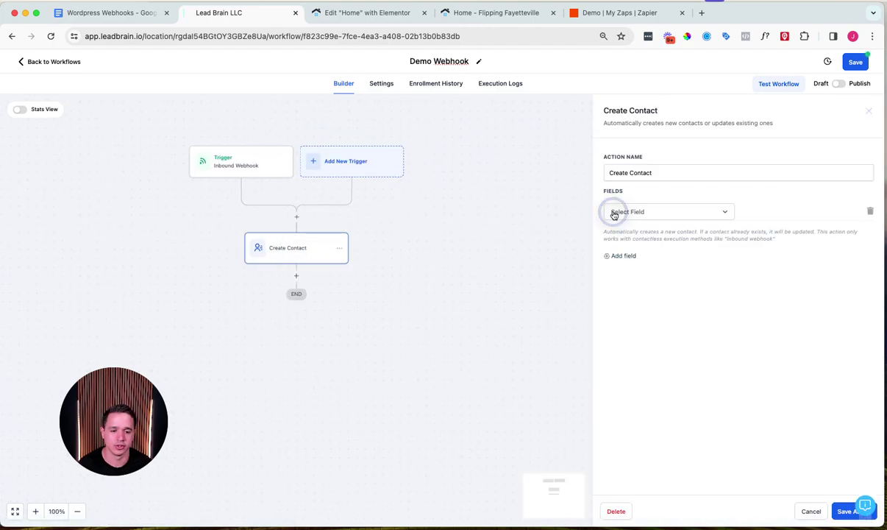
pyautogui.click(664, 219)
pyautogui.write('name')
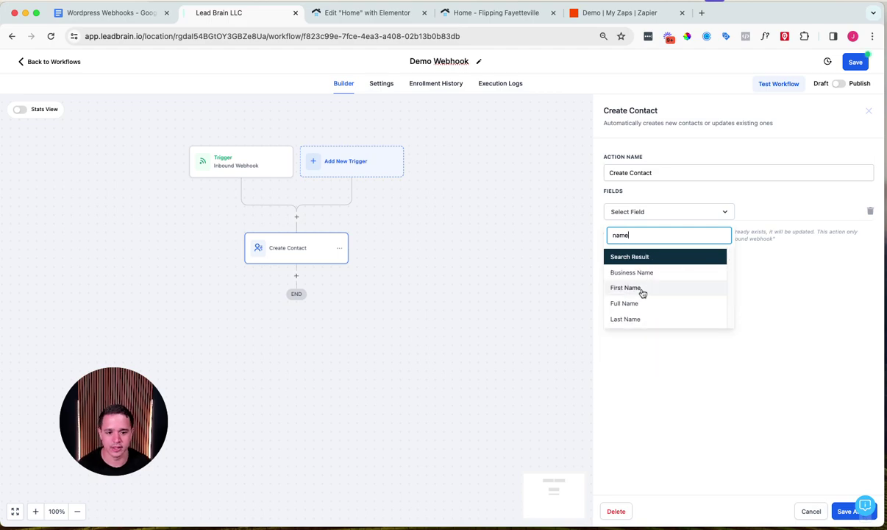
pyautogui.click(643, 303)
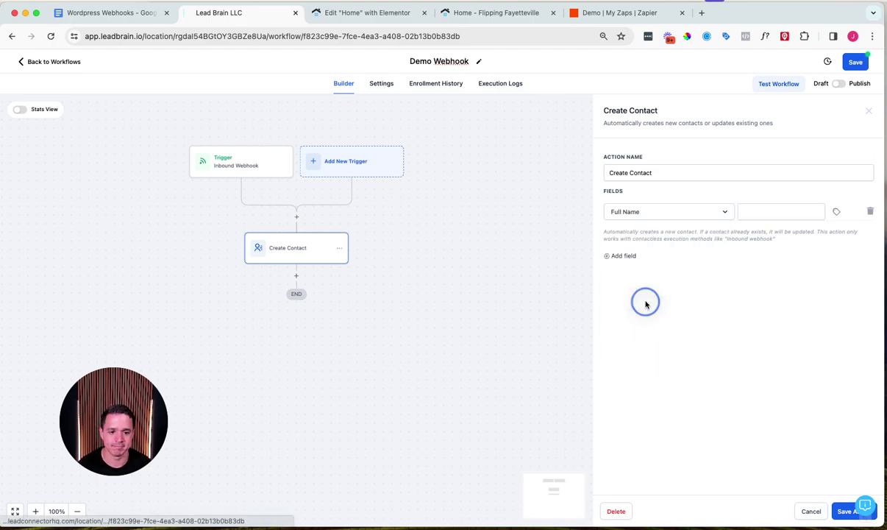
pyautogui.click(838, 213)
pyautogui.click(771, 211)
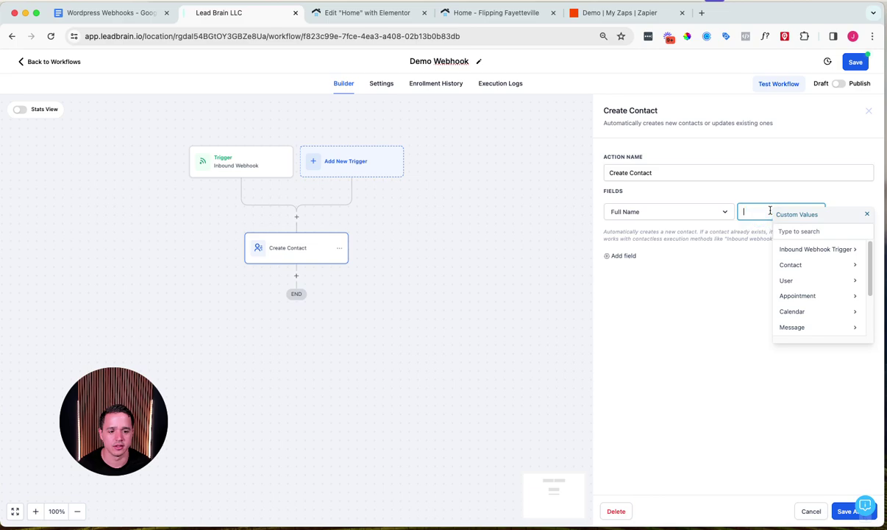
pyautogui.click(812, 253)
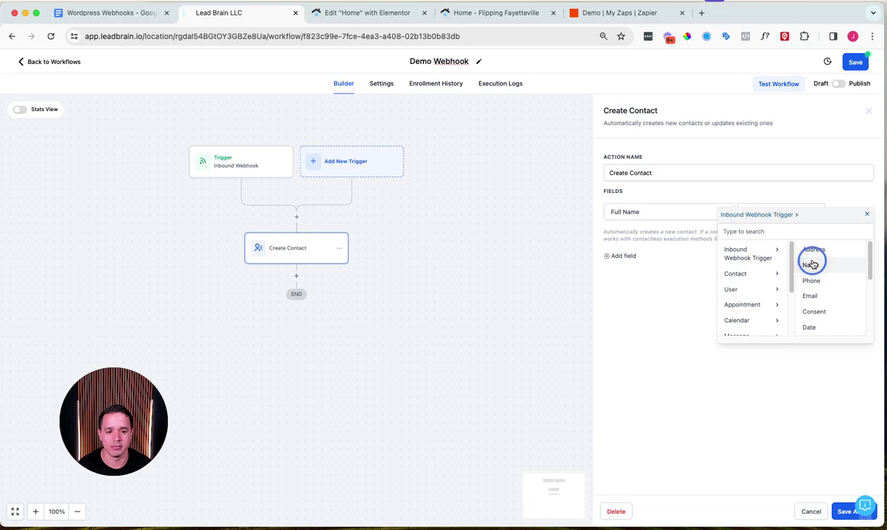
pyautogui.click(810, 264)
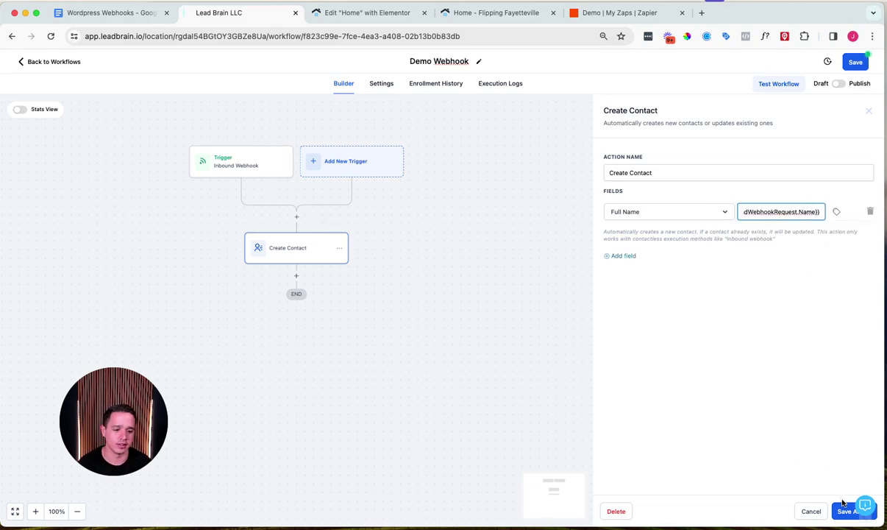
pyautogui.click(845, 512)
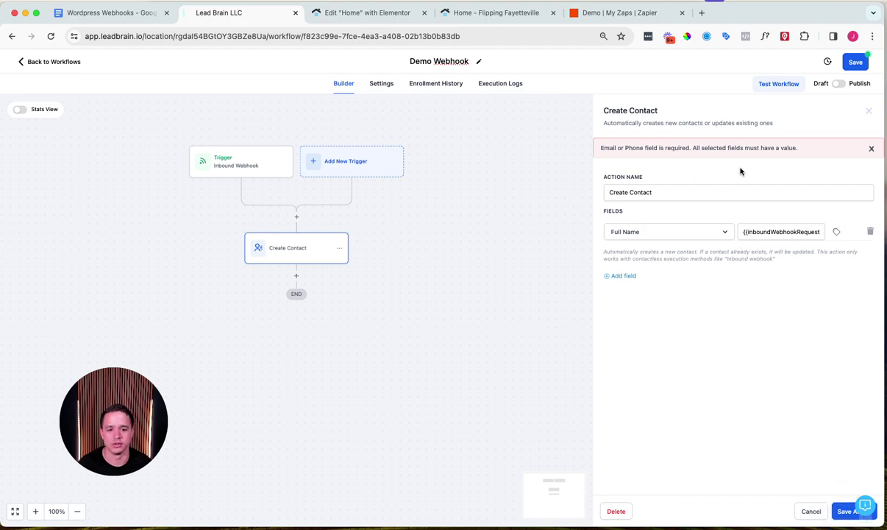
# Step: Map the contact's Email and Phone fields to the webhook's Email and Phone values
pyautogui.click(623, 276)
pyautogui.click(637, 259)
pyautogui.write('email')
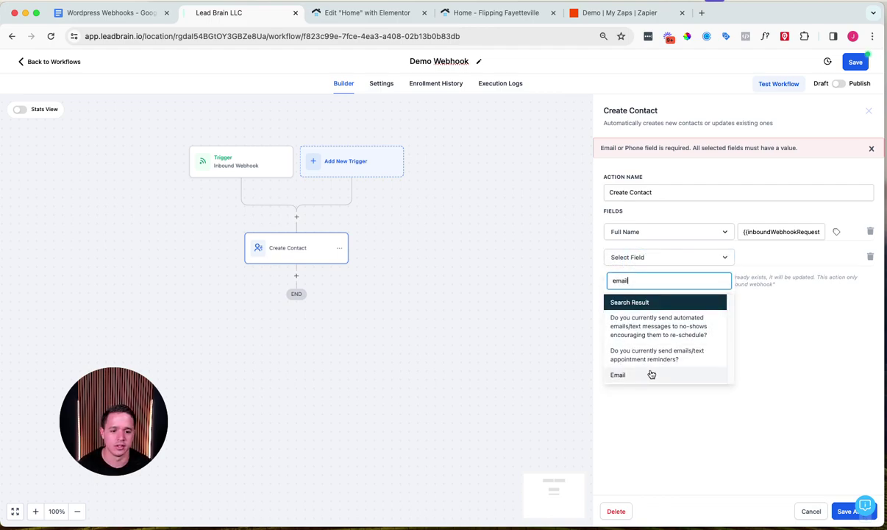
pyautogui.click(651, 375)
pyautogui.click(837, 257)
pyautogui.click(802, 293)
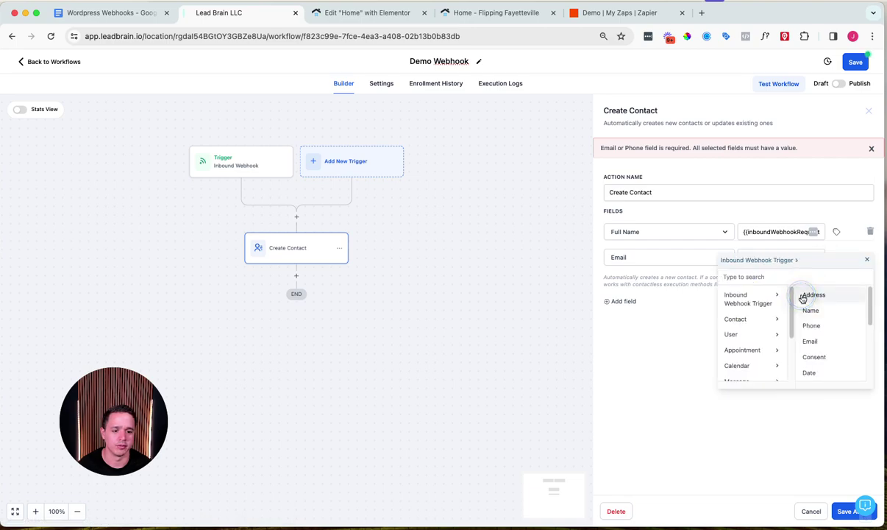
pyautogui.click(811, 341)
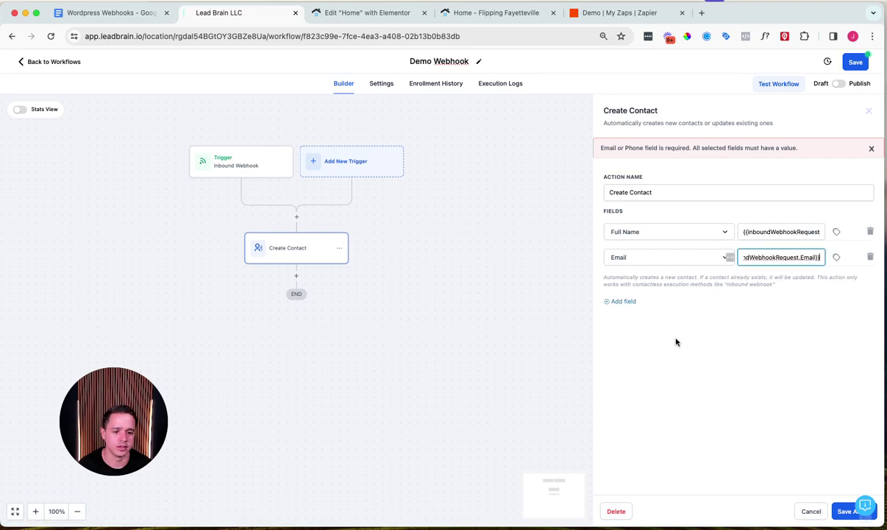
pyautogui.click(624, 301)
pyautogui.click(634, 282)
pyautogui.write('phone')
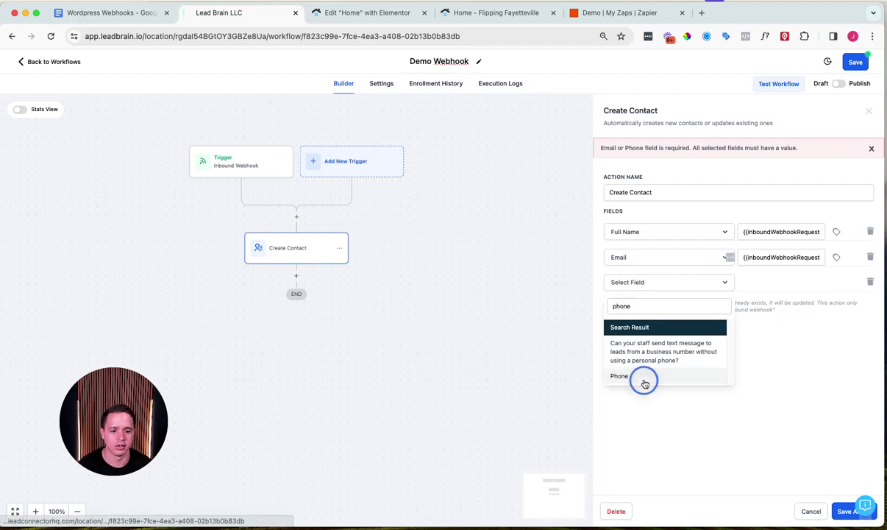
pyautogui.click(644, 383)
pyautogui.click(835, 282)
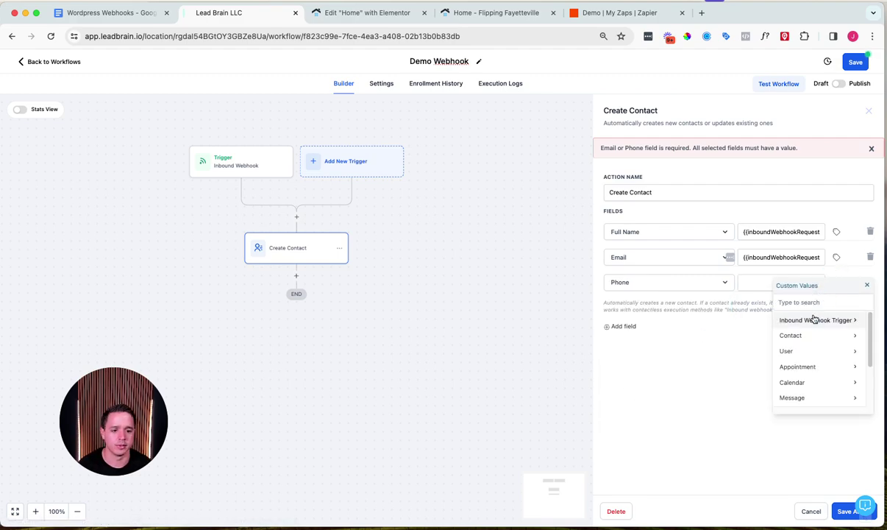
pyautogui.click(815, 320)
pyautogui.click(808, 350)
# Step: Map Street Address to the webhook's Address value, save the action, and save the workflow
pyautogui.click(622, 329)
pyautogui.click(638, 309)
pyautogui.write('add')
pyautogui.click(640, 366)
pyautogui.click(838, 312)
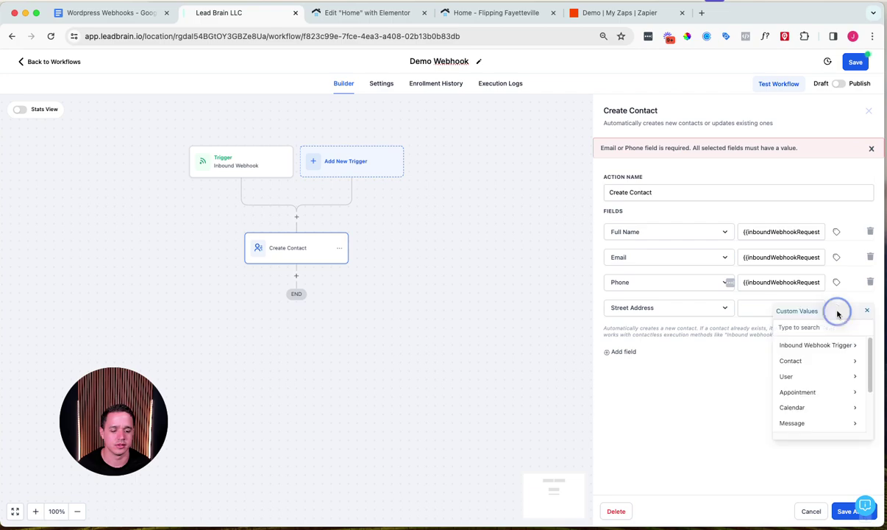
pyautogui.click(828, 344)
pyautogui.click(826, 344)
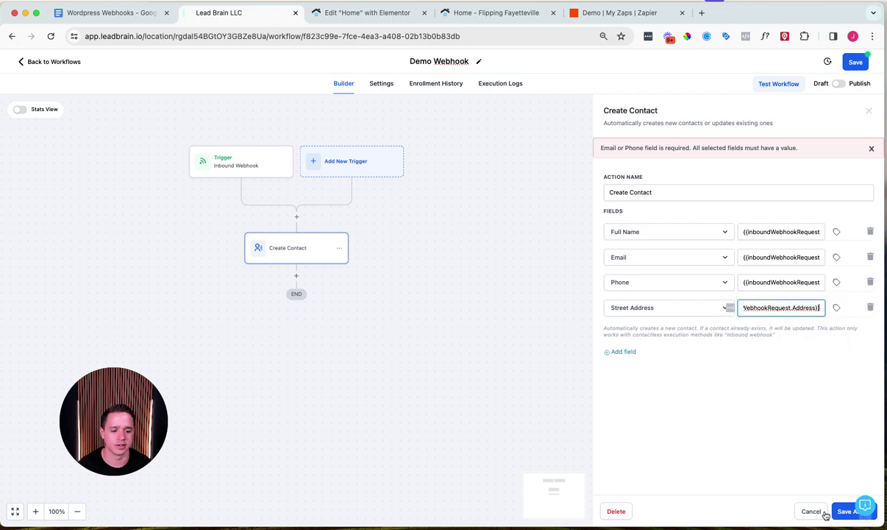
pyautogui.click(846, 511)
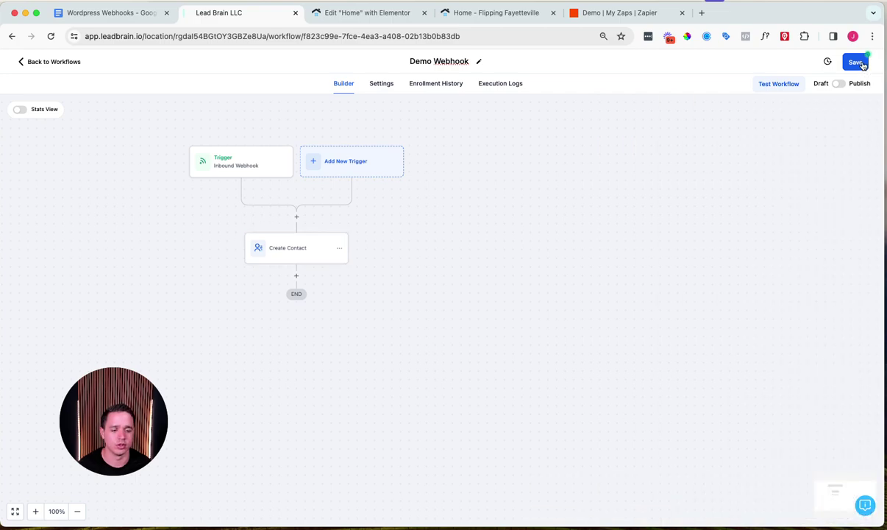
pyautogui.click(857, 62)
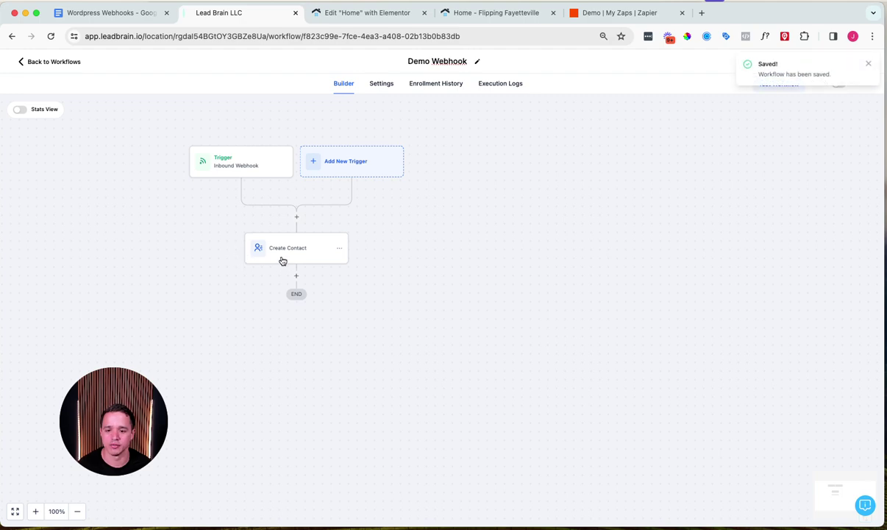
# Step: Save the Demo Webhook workflow's inbound webhook trigger settings
pyautogui.moveTo(471, 245); pyautogui.dragTo(653, 309)
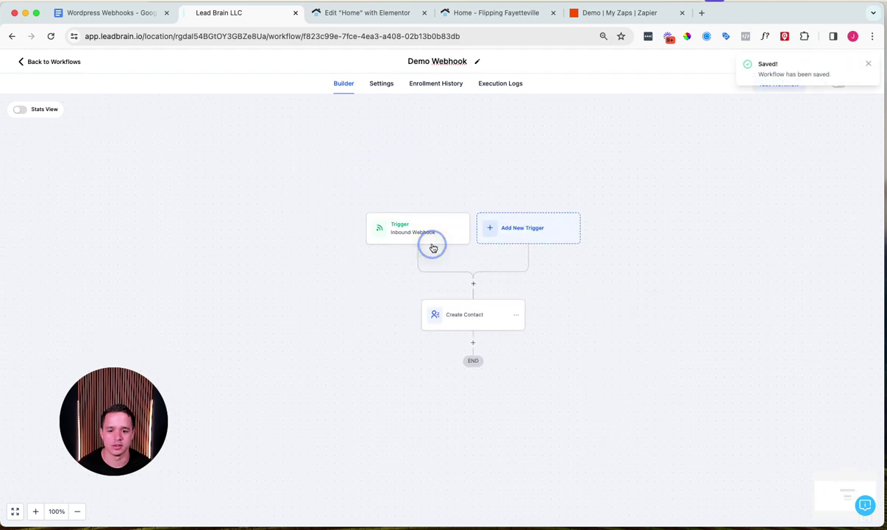
pyautogui.click(425, 235)
pyautogui.scroll(4, 583, 346)
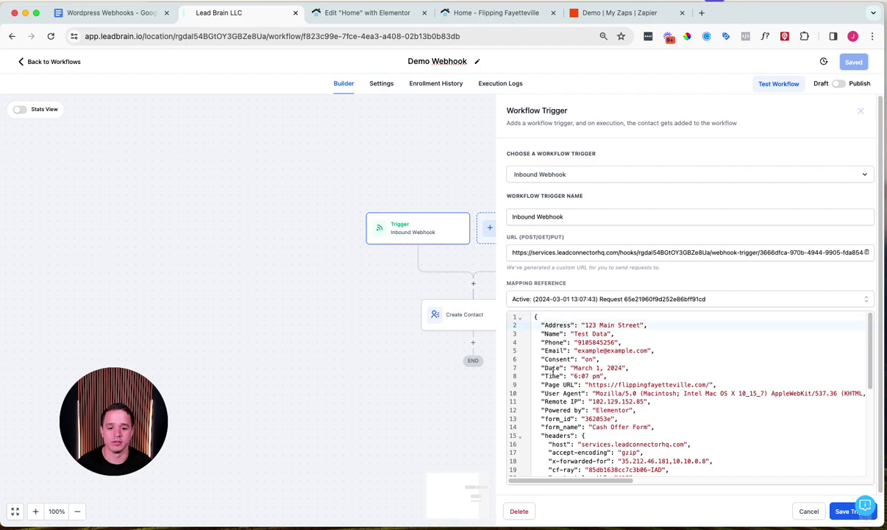
pyautogui.click(848, 510)
# Step: Save the workflow, switch it from Draft to Publish, and save again
pyautogui.click(856, 61)
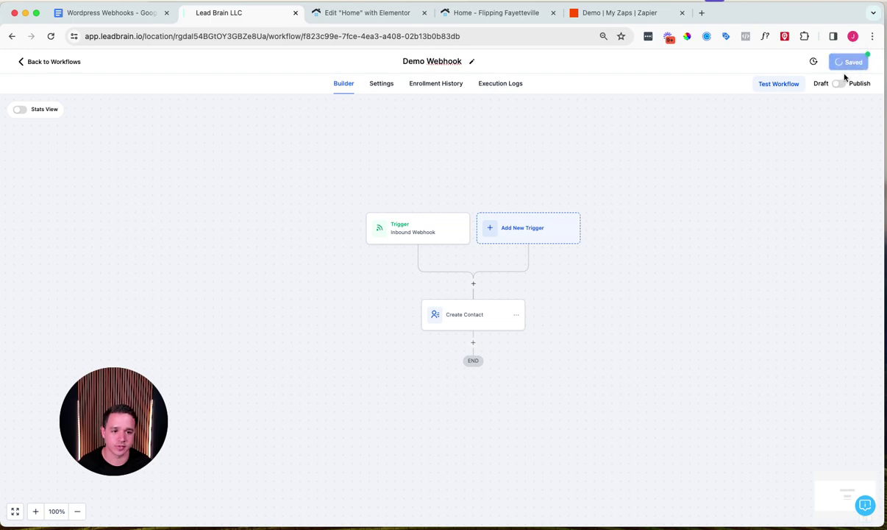
pyautogui.click(871, 63)
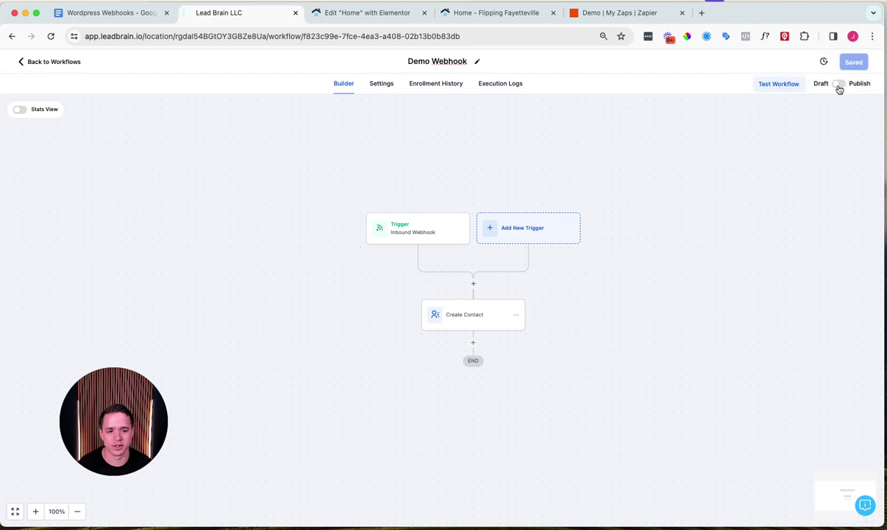
pyautogui.click(839, 86)
pyautogui.click(852, 65)
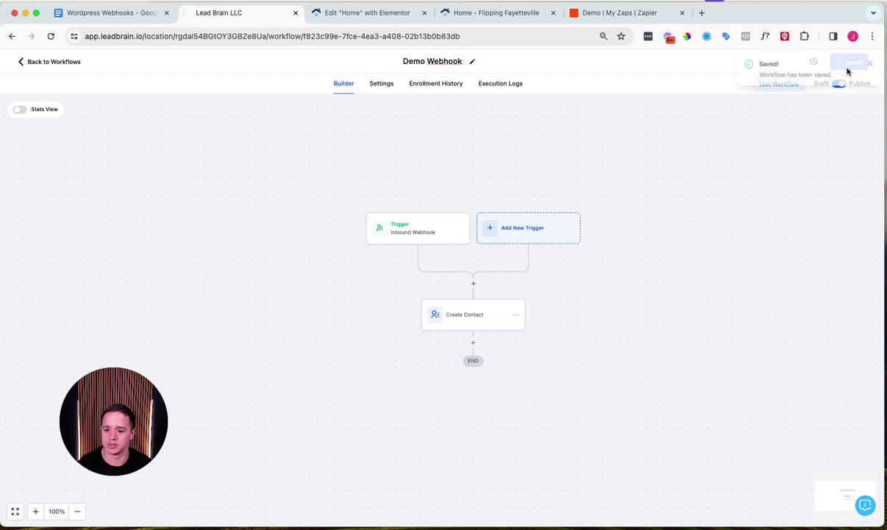
# Step: Reload the live Flipping Fayetteville home page in the site tab
pyautogui.click(479, 8)
pyautogui.click(474, 35)
pyautogui.press('Return')
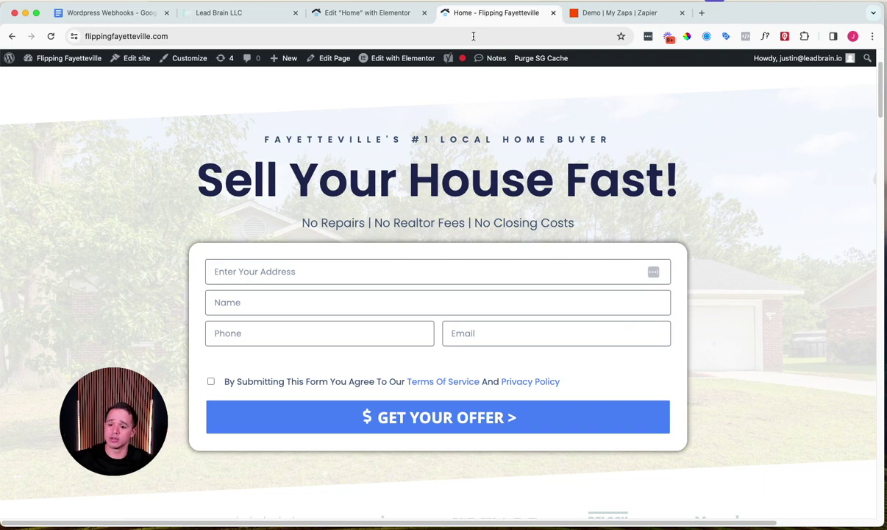
# Step: Fill the offer form with a dummy street address, name, phone number and e-mail
pyautogui.click(298, 277)
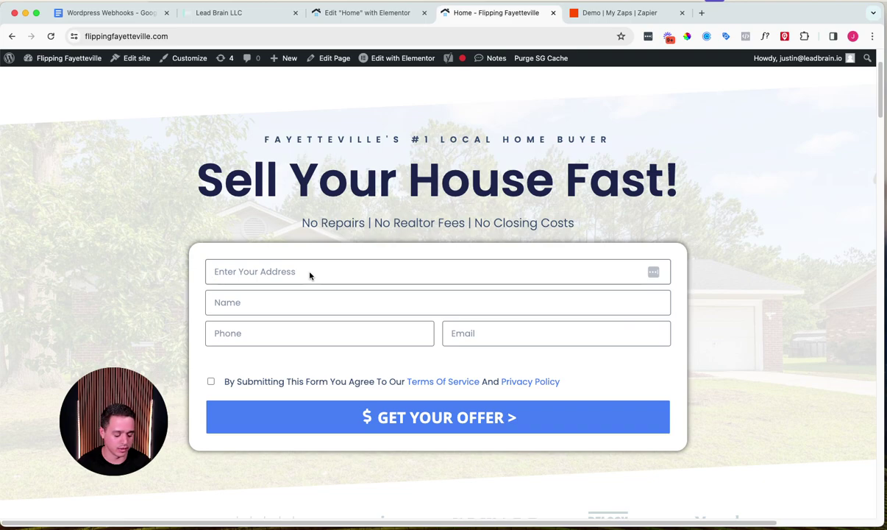
pyautogui.write('321 Main ')
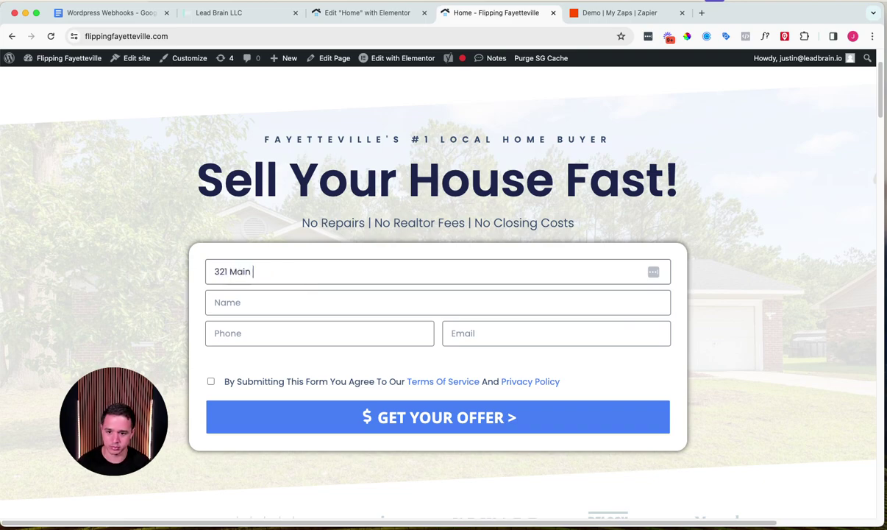
pyautogui.write('Street')
pyautogui.press('Tab')
pyautogui.write('Dummy Data')
pyautogui.press('Tab')
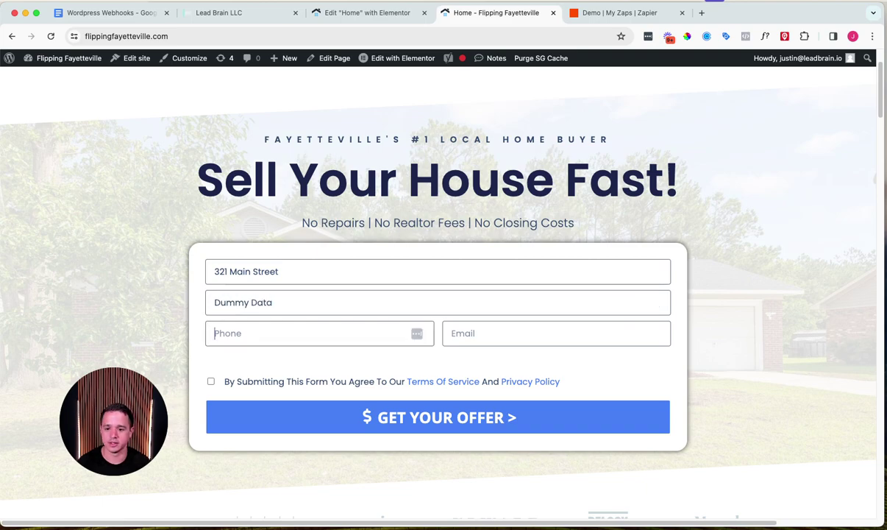
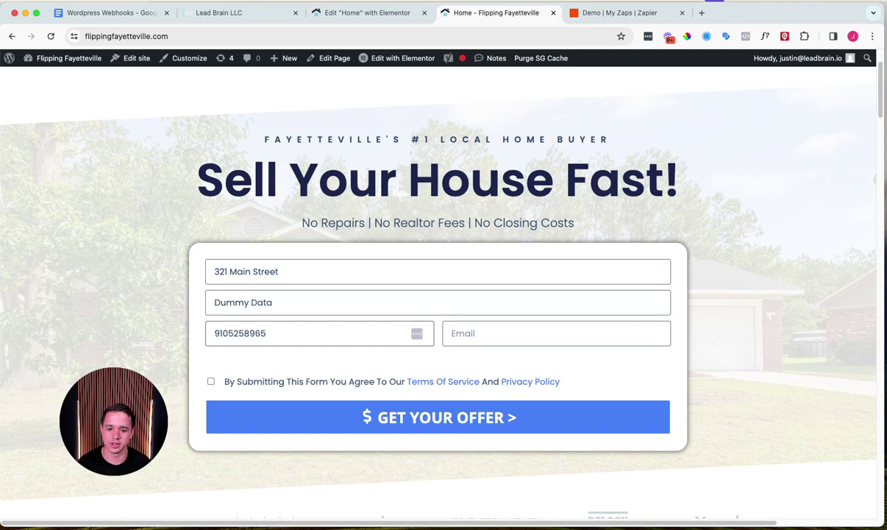
pyautogui.press('Tab')
pyautogui.write('Dummy')
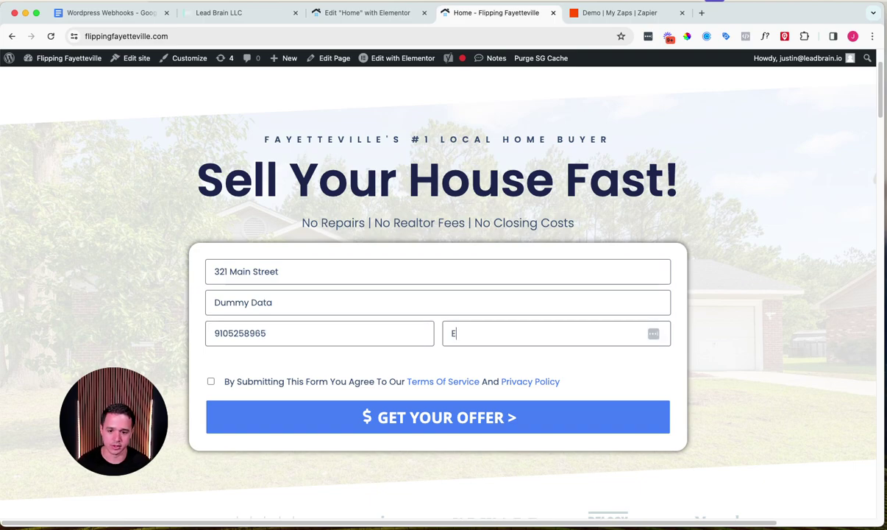
pyautogui.write('daya')
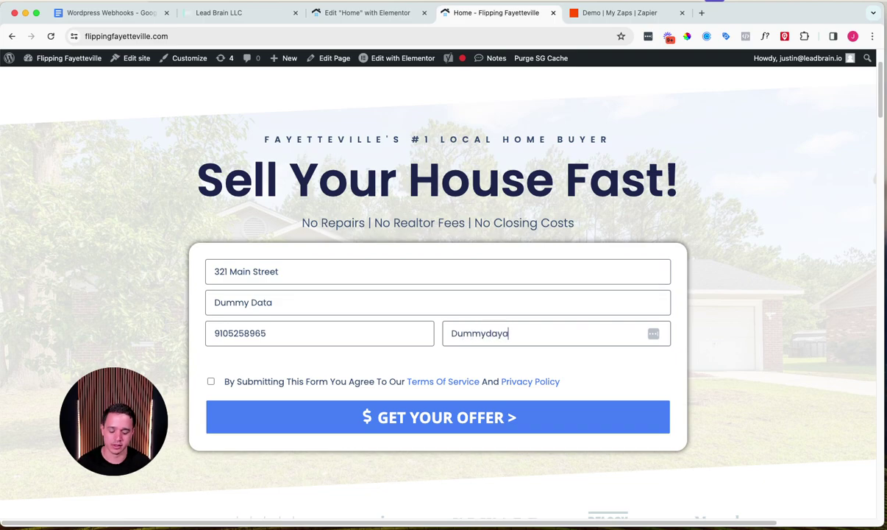
pyautogui.write('@Example.Com')
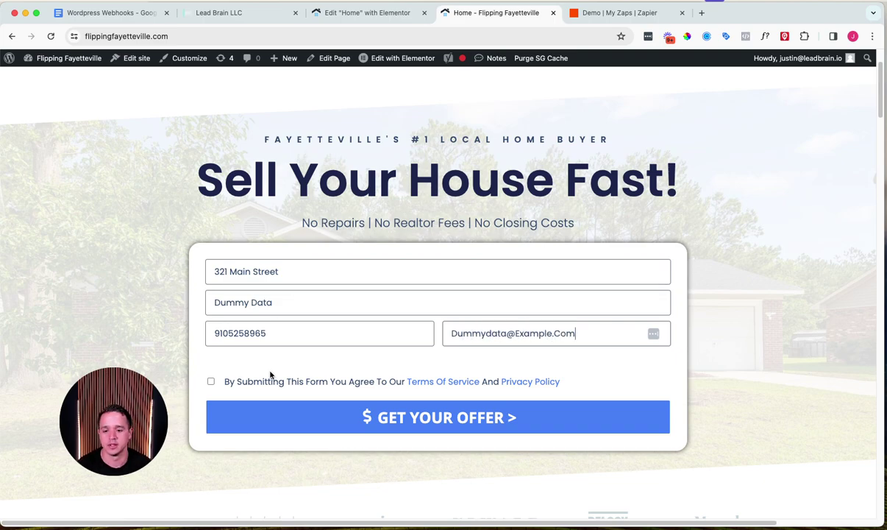
# Step: Tick the terms and privacy consent and submit the form with Get Your Offer
pyautogui.click(267, 379)
pyautogui.click(311, 421)
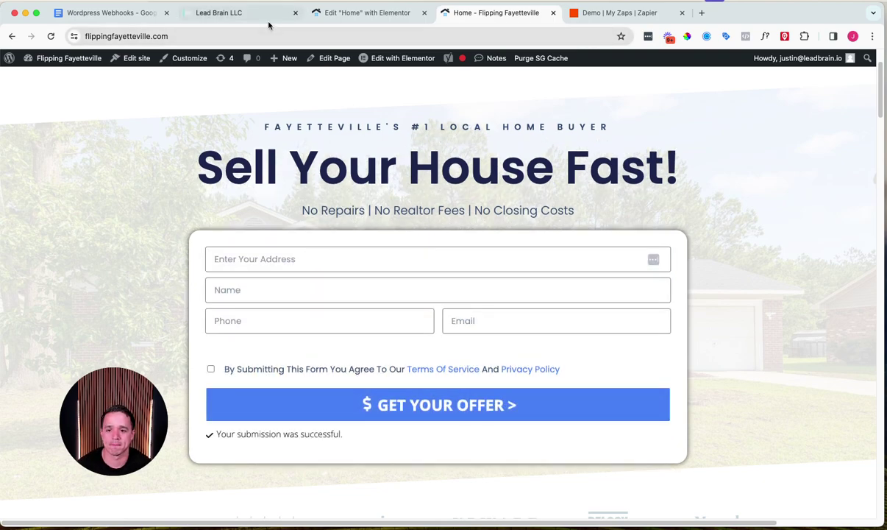
pyautogui.click(257, 14)
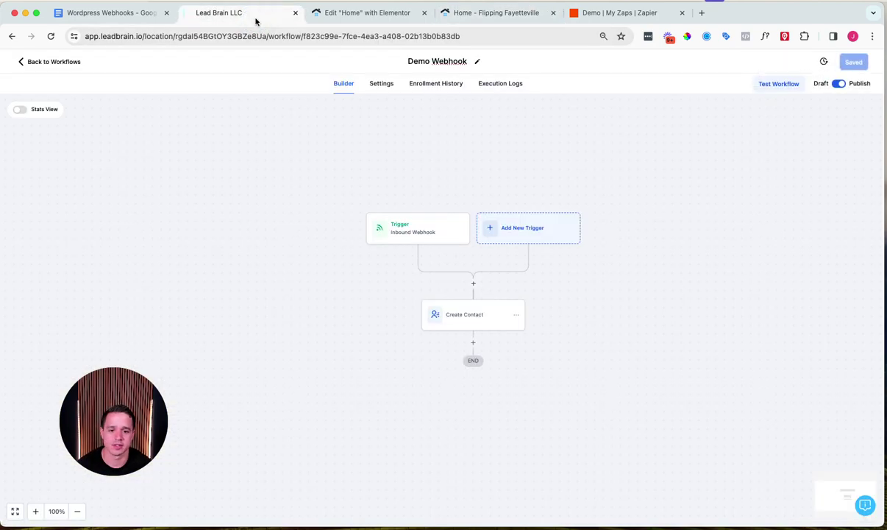
# Step: Check the Demo Webhook execution logs and review the new test contact's record
pyautogui.click(482, 85)
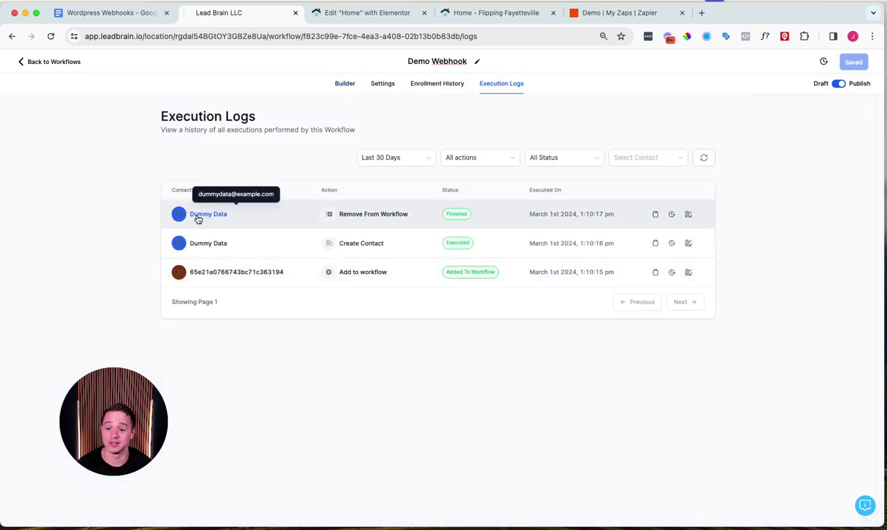
pyautogui.click(199, 214)
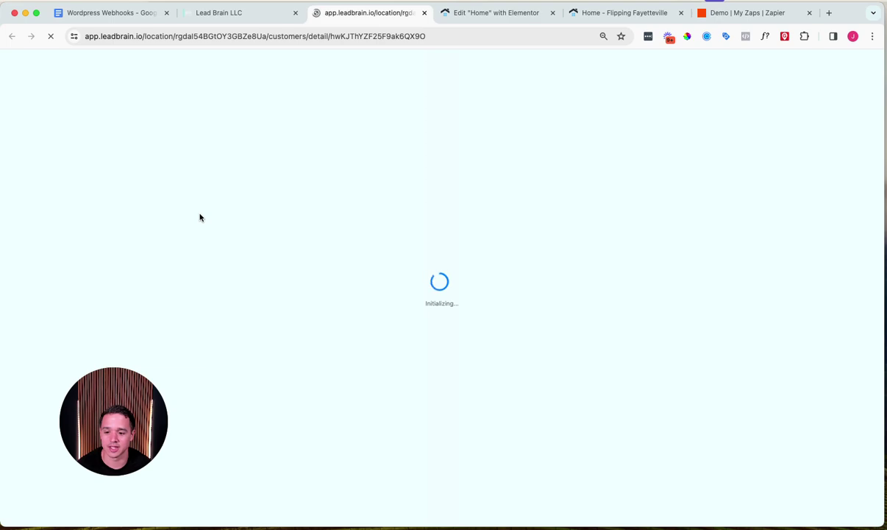
pyautogui.moveTo(126, 416); pyautogui.dragTo(747, 416)
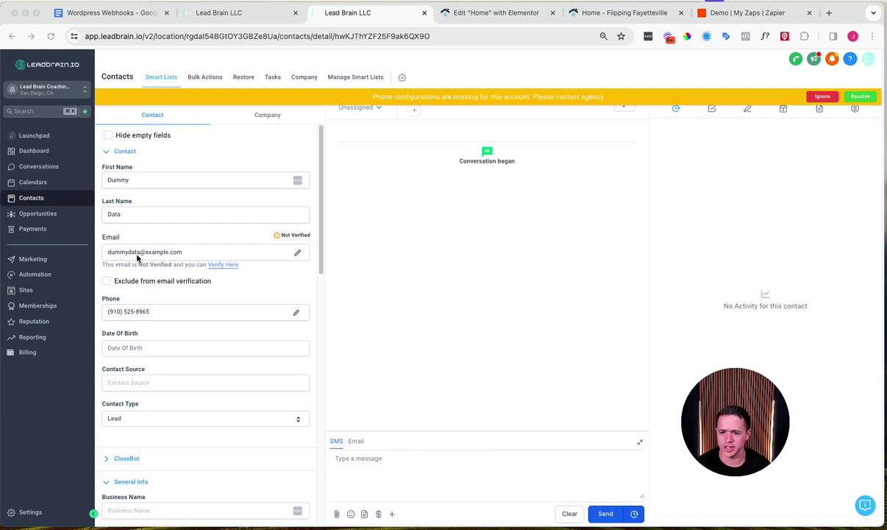
pyautogui.scroll(-5, 195, 428)
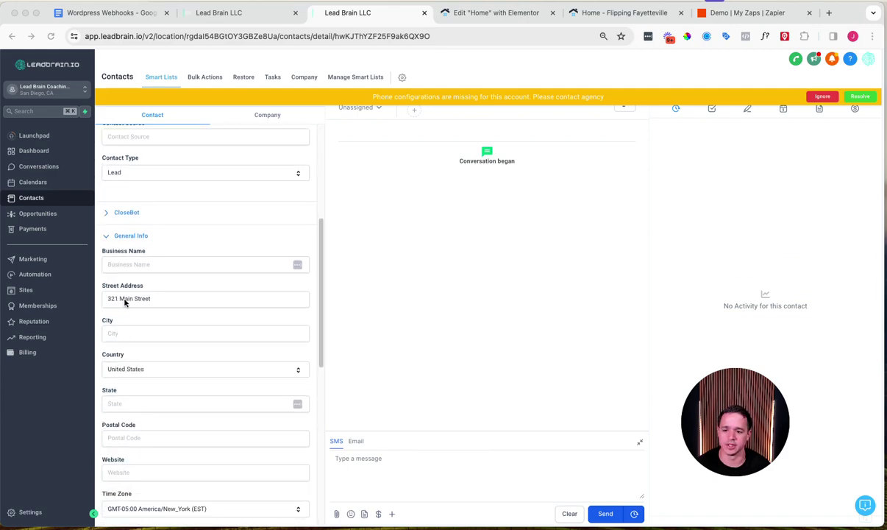
pyautogui.scroll(2, 155, 304)
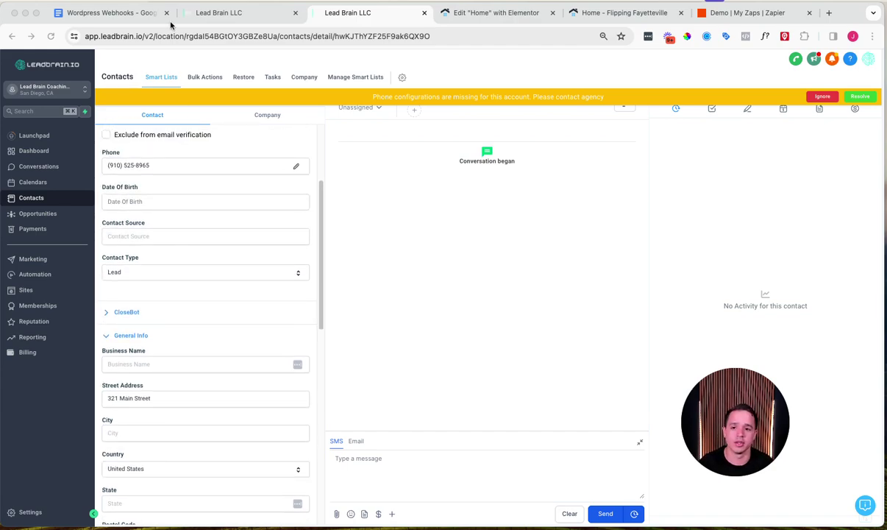
pyautogui.click(217, 13)
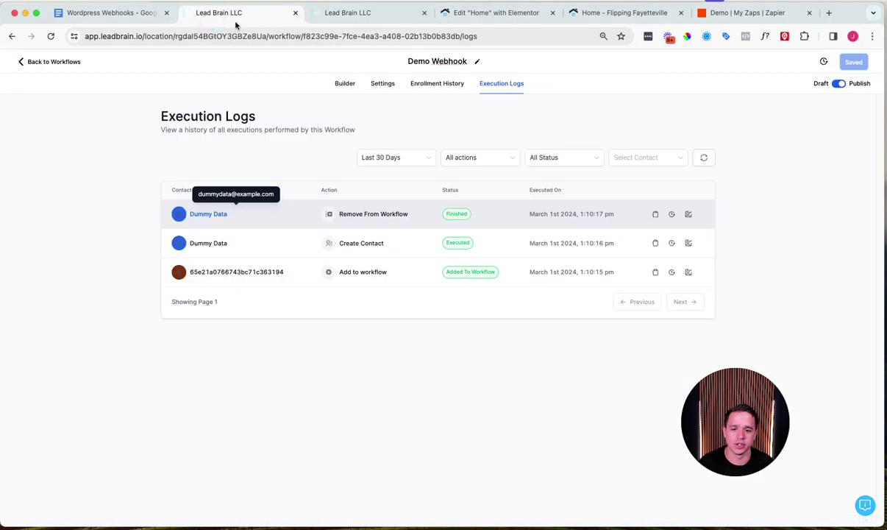
# Step: Add a step after Create Contact and search actions for sms, email, then inter
pyautogui.click(344, 83)
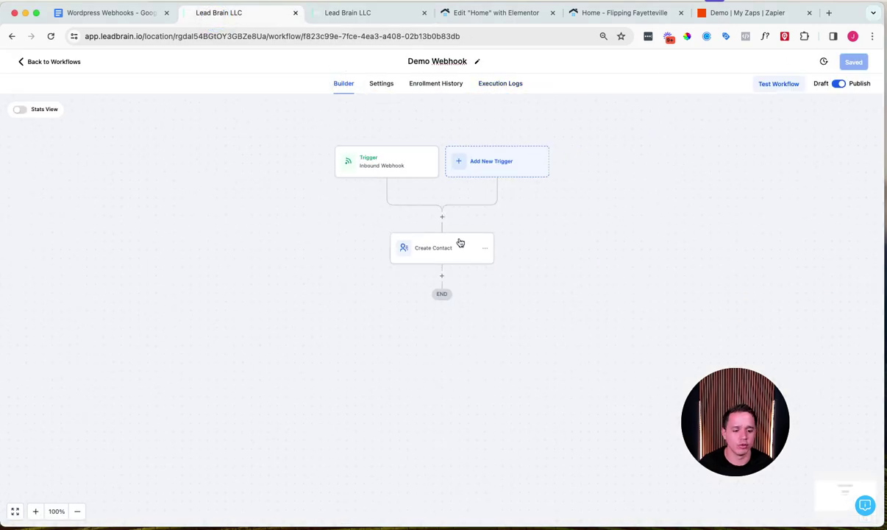
pyautogui.moveTo(742, 418); pyautogui.dragTo(157, 404)
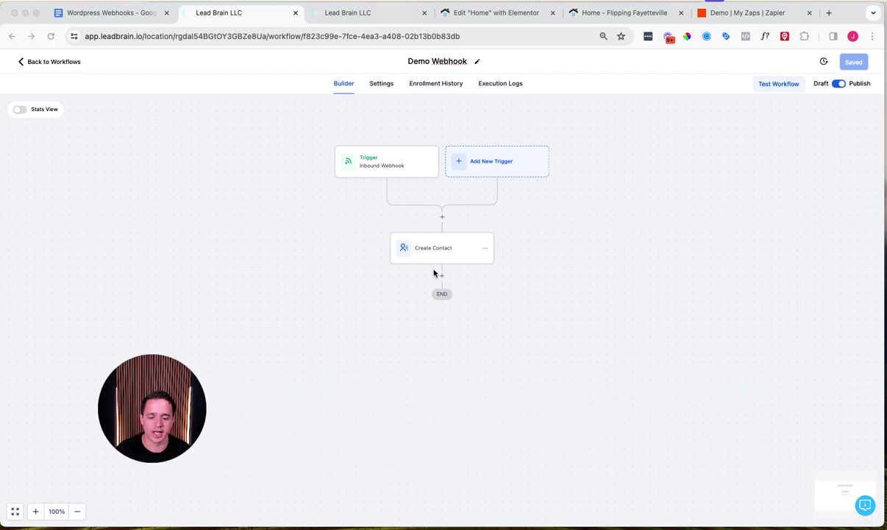
pyautogui.click(441, 276)
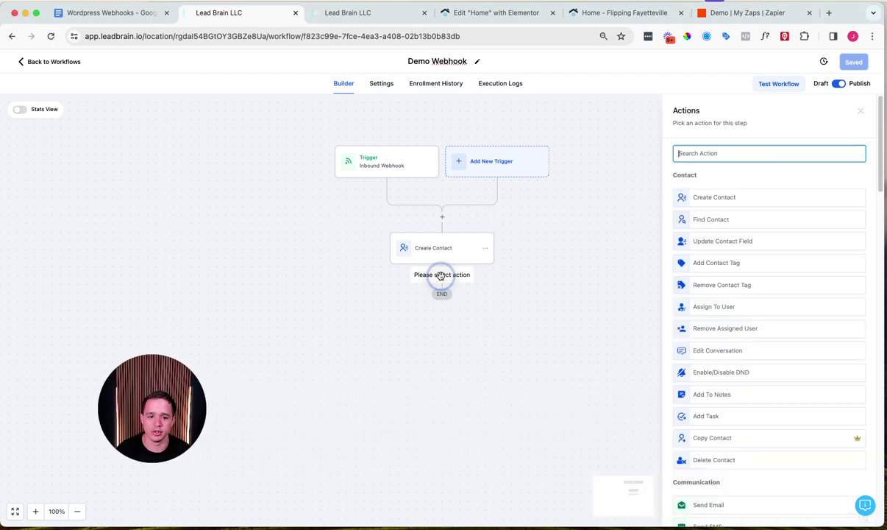
pyautogui.write('ims')
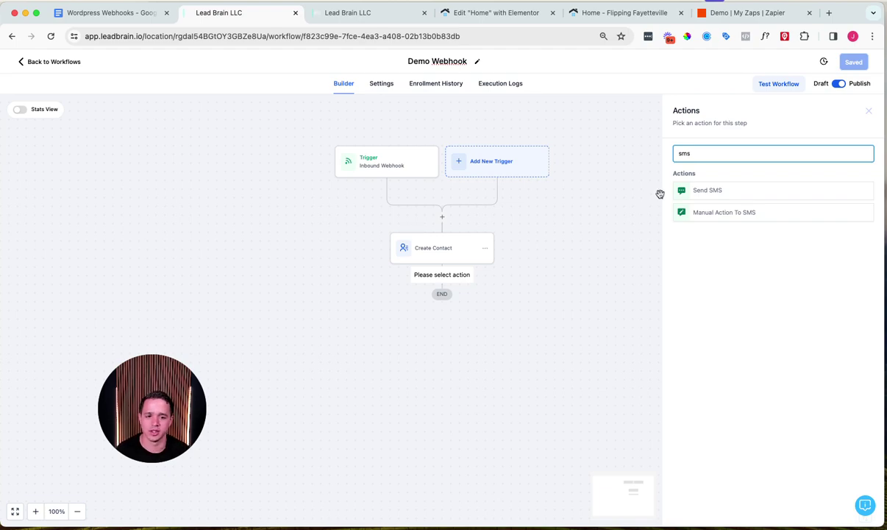
pyautogui.doubleClick(708, 154)
pyautogui.write('email')
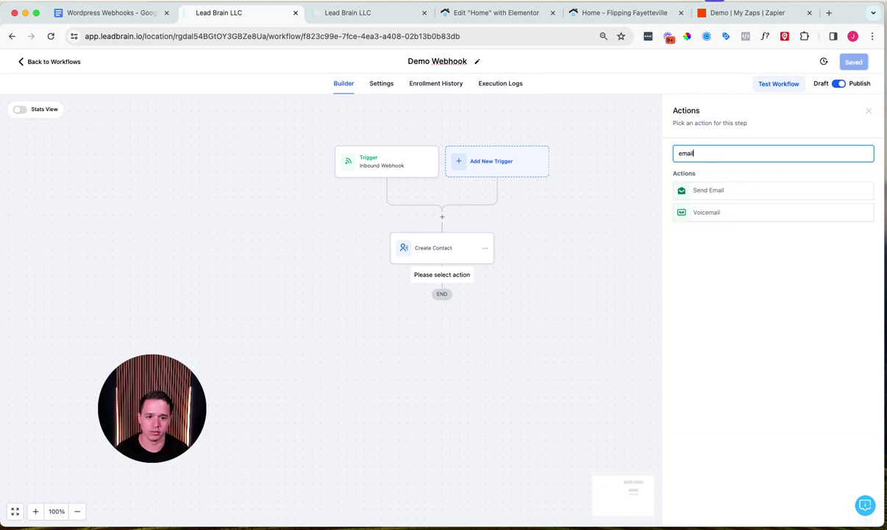
pyautogui.doubleClick(710, 153)
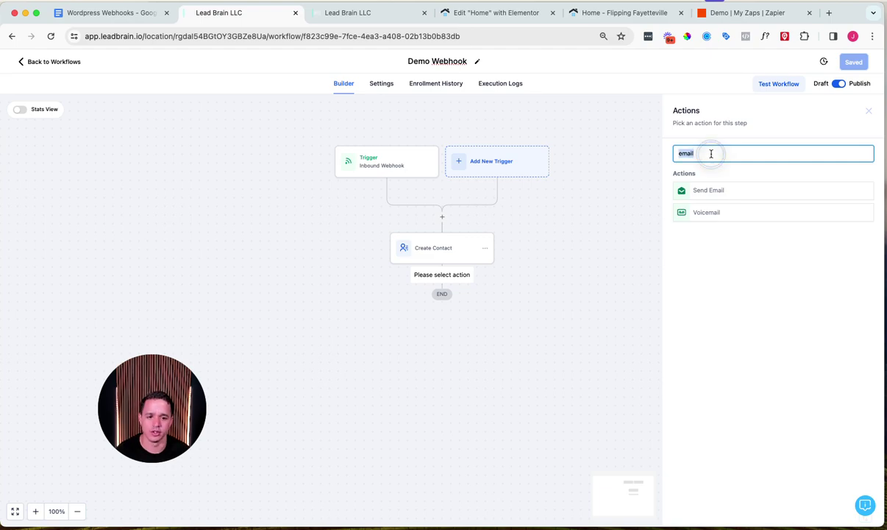
pyautogui.press('BackSpace')
pyautogui.write('inter')
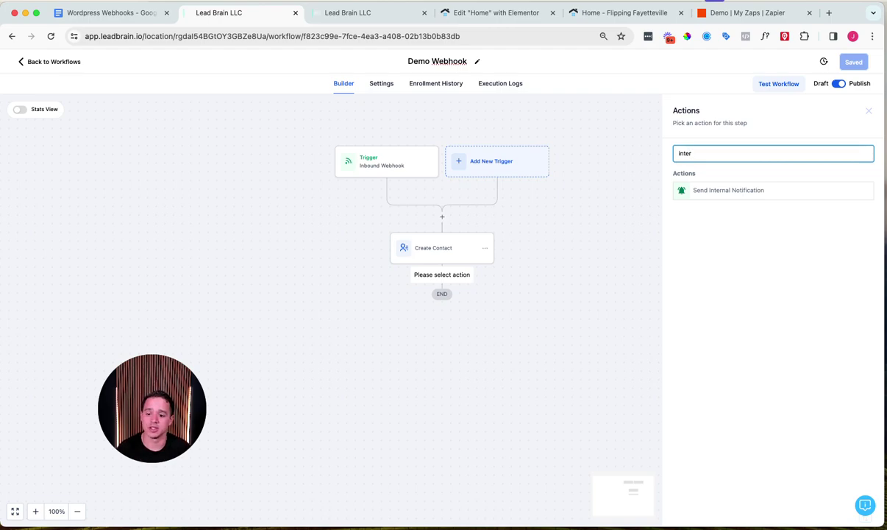
# Step: Create a new Zap in the Demo folder of Zapier
pyautogui.click(743, 13)
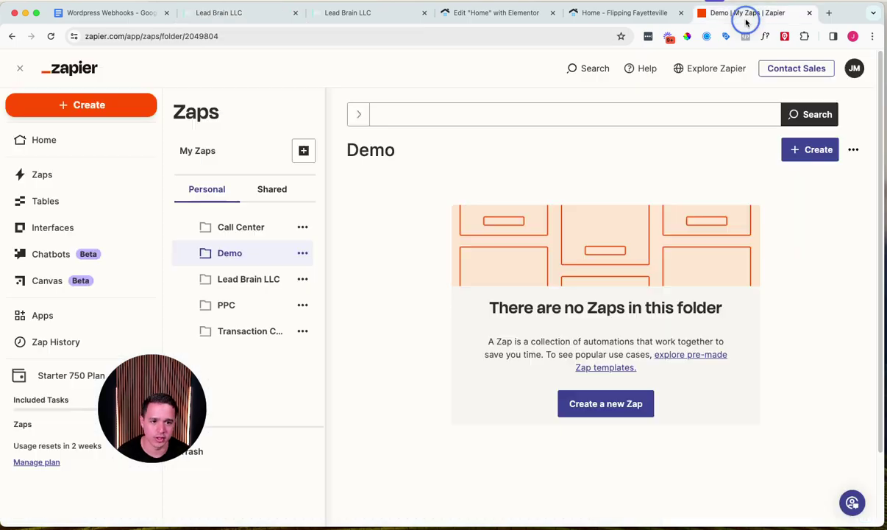
pyautogui.click(796, 151)
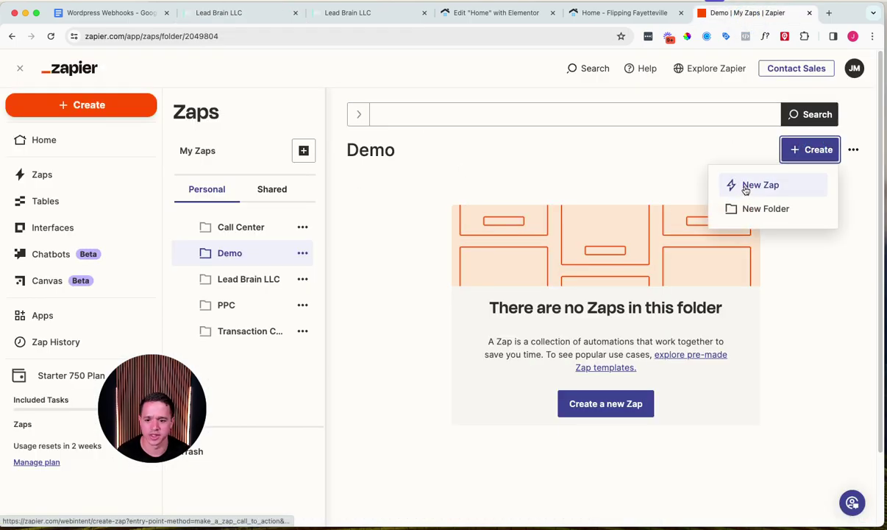
pyautogui.click(758, 185)
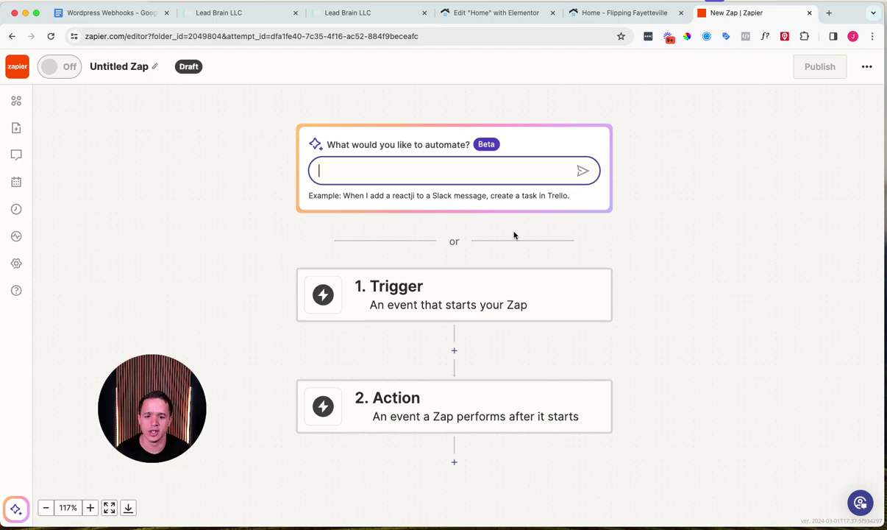
# Step: Set the trigger to Webhooks by Zapier with the Catch Hook event and continue to testing
pyautogui.click(372, 281)
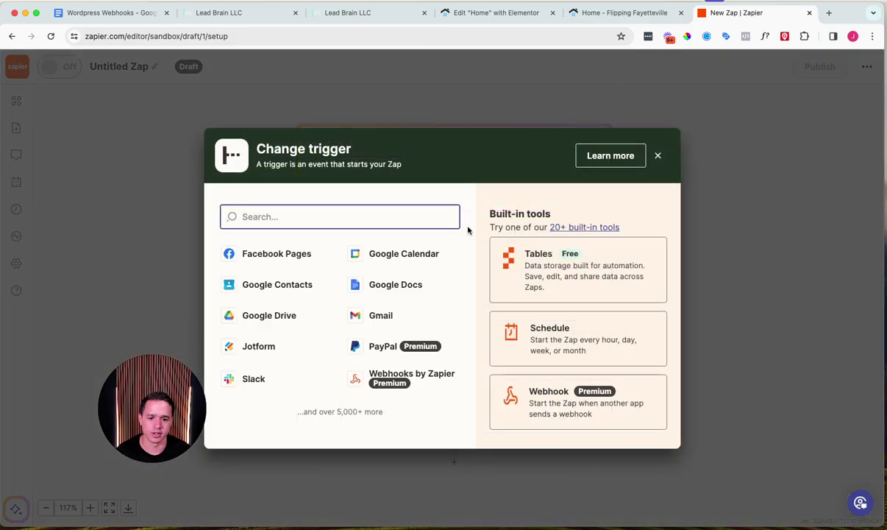
pyautogui.write('webh')
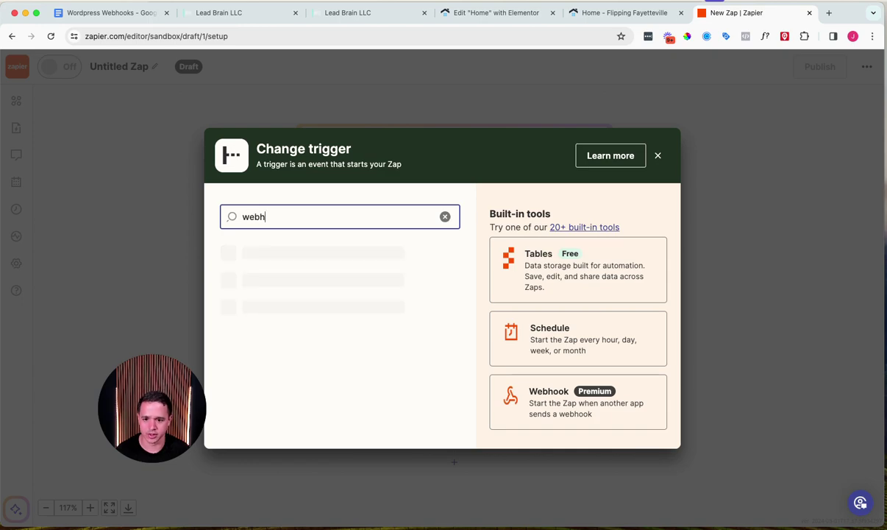
pyautogui.write('ook')
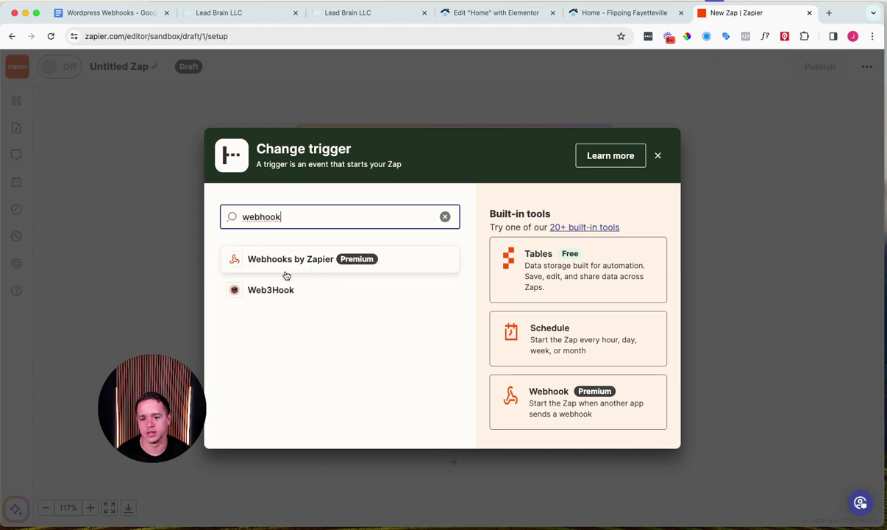
pyautogui.click(273, 256)
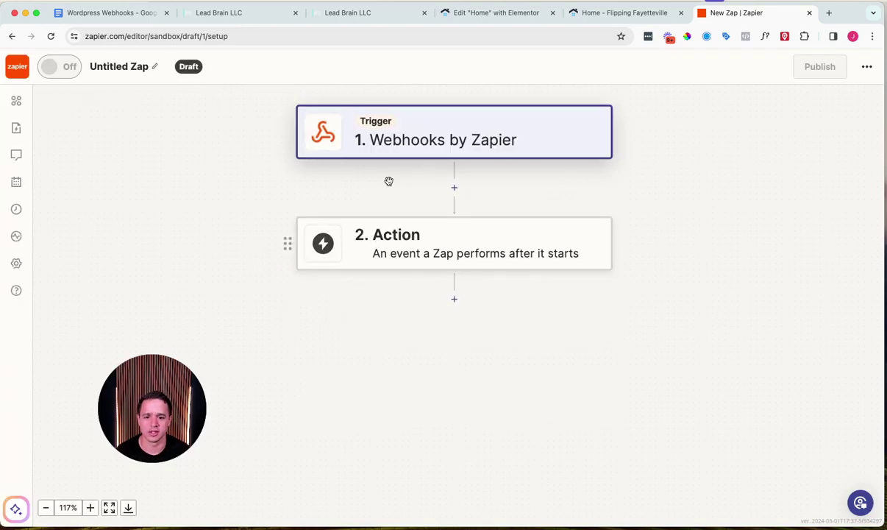
pyautogui.click(644, 231)
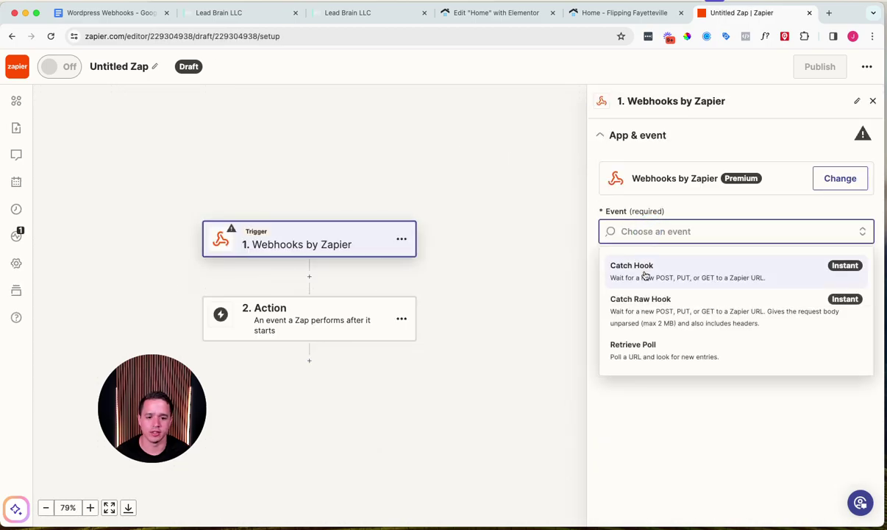
pyautogui.click(644, 275)
pyautogui.click(645, 278)
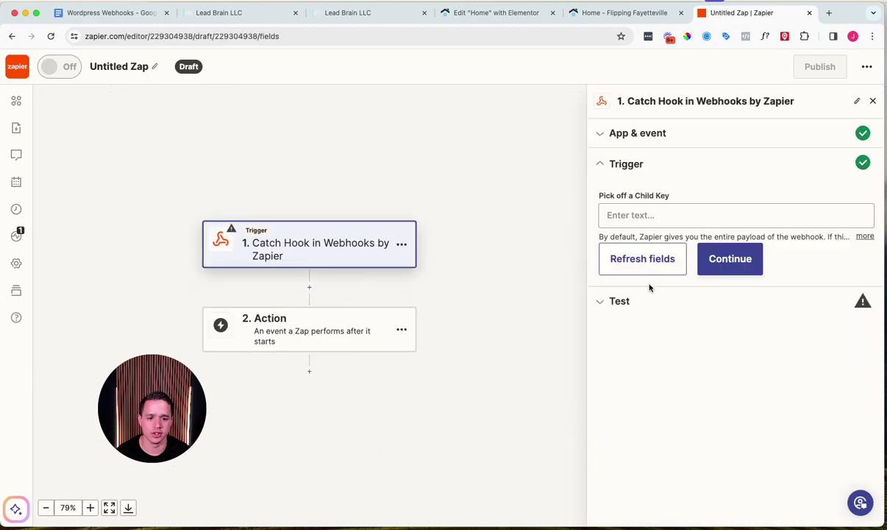
pyautogui.click(641, 304)
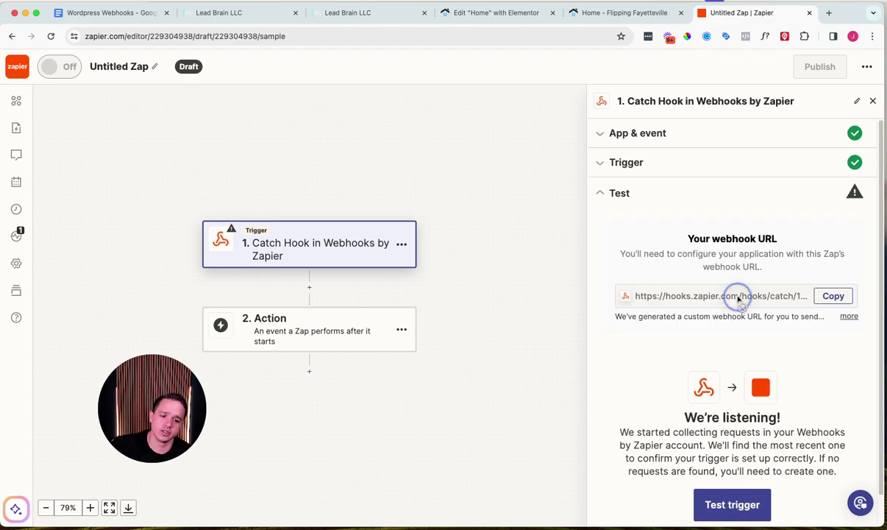
pyautogui.tripleClick(738, 297)
# Step: Check the webhook URL in Lead Brain's Inbound Webhook trigger
pyautogui.click(243, 16)
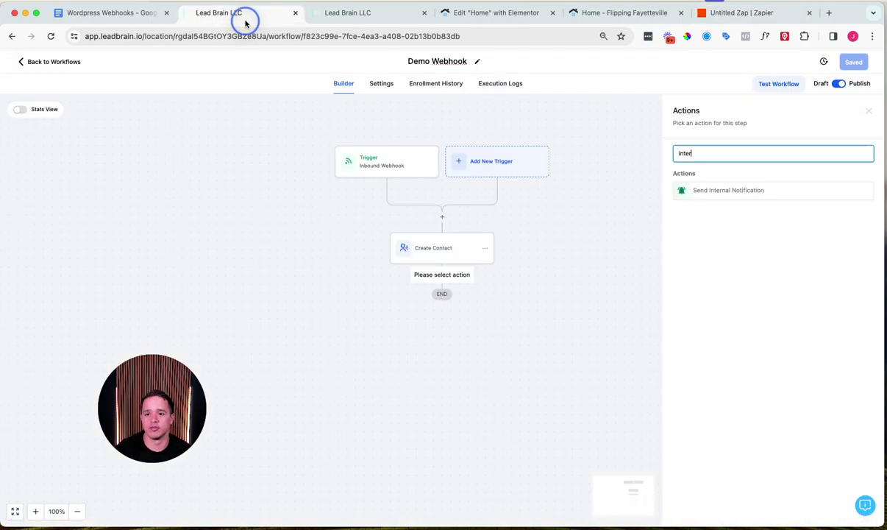
pyautogui.click(388, 158)
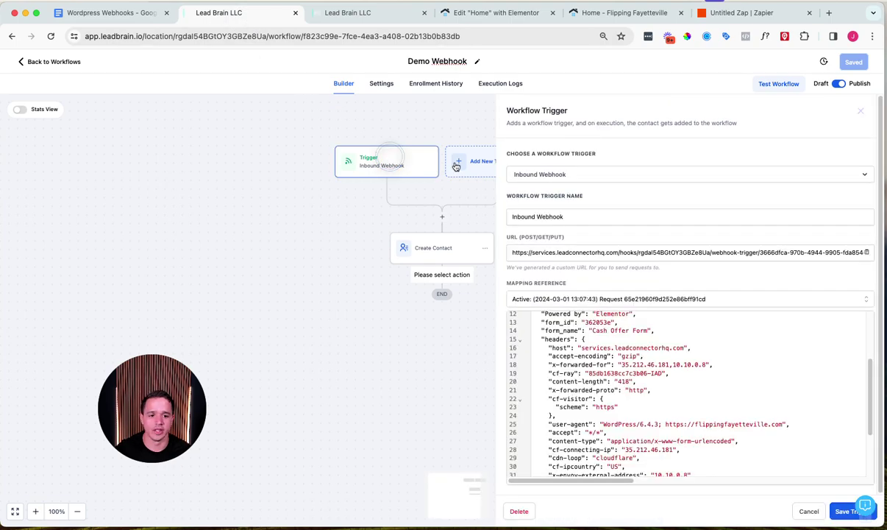
pyautogui.tripleClick(596, 252)
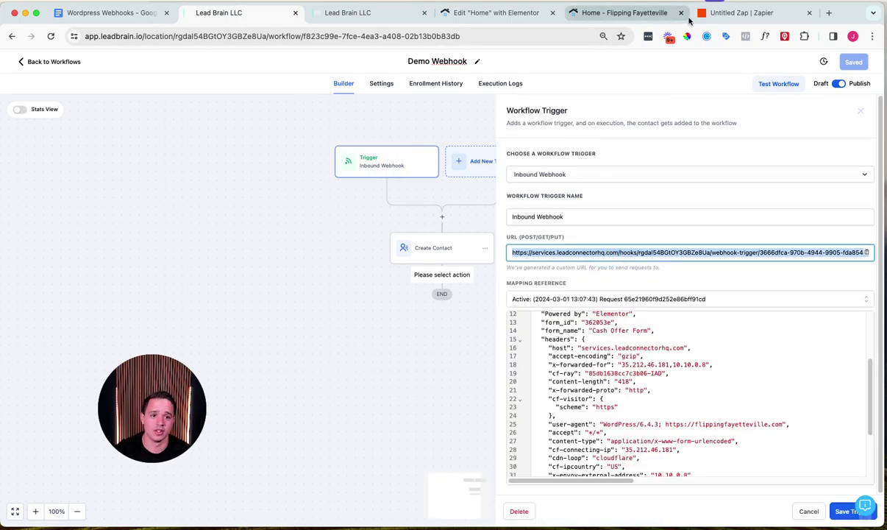
# Step: Copy the Zapier catch-hook URL for use in Elementor
pyautogui.click(725, 12)
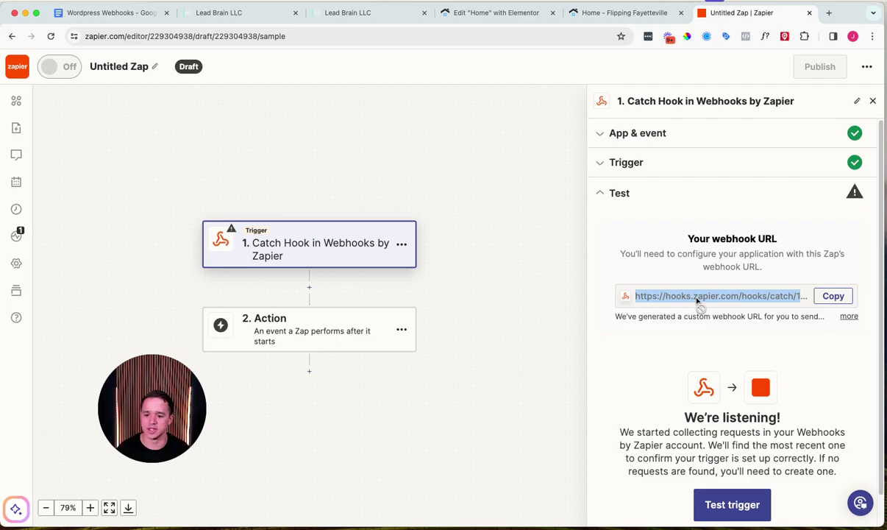
pyautogui.click(834, 297)
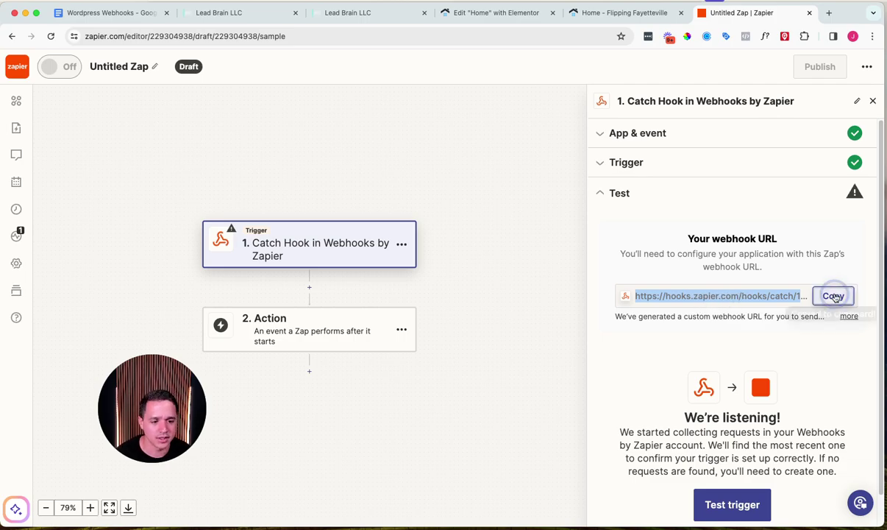
pyautogui.click(447, 13)
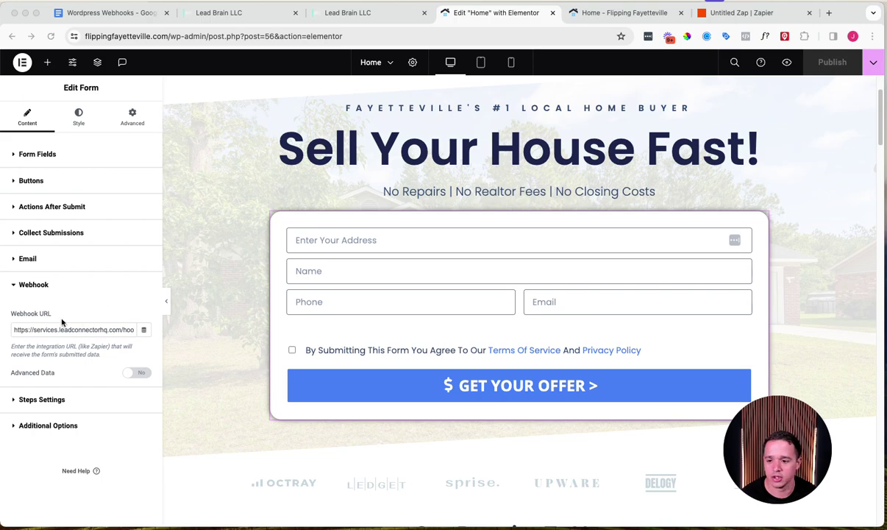
# Step: Replace the form's Lead Brain Webhook URL with the pasted Zapier catch-hook URL
pyautogui.tripleClick(40, 329)
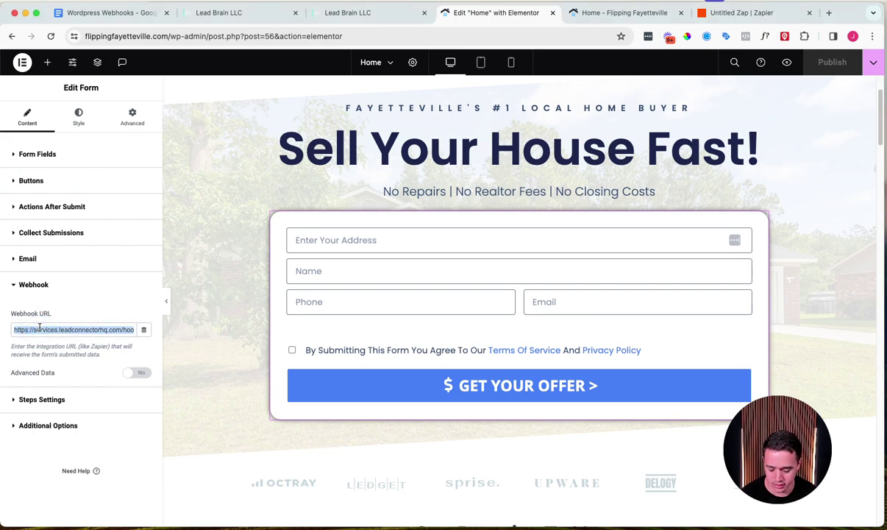
pyautogui.press('super+v')
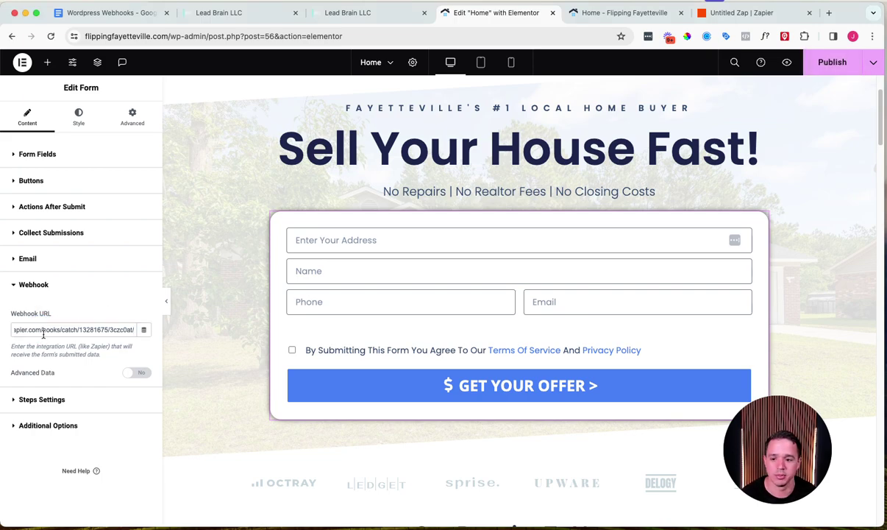
pyautogui.click(732, 12)
pyautogui.moveTo(790, 457); pyautogui.dragTo(117, 417)
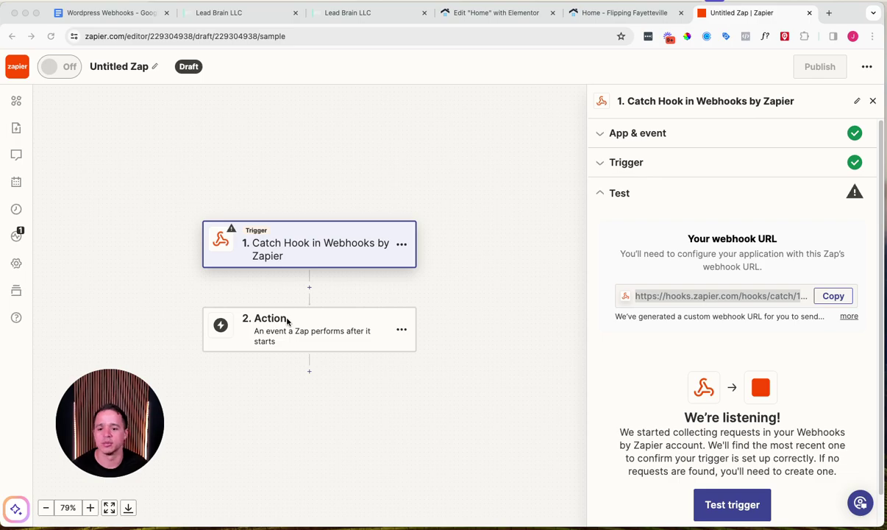
# Step: Try The Customer Factor with the Create Customer event as the Zap's action
pyautogui.click(293, 328)
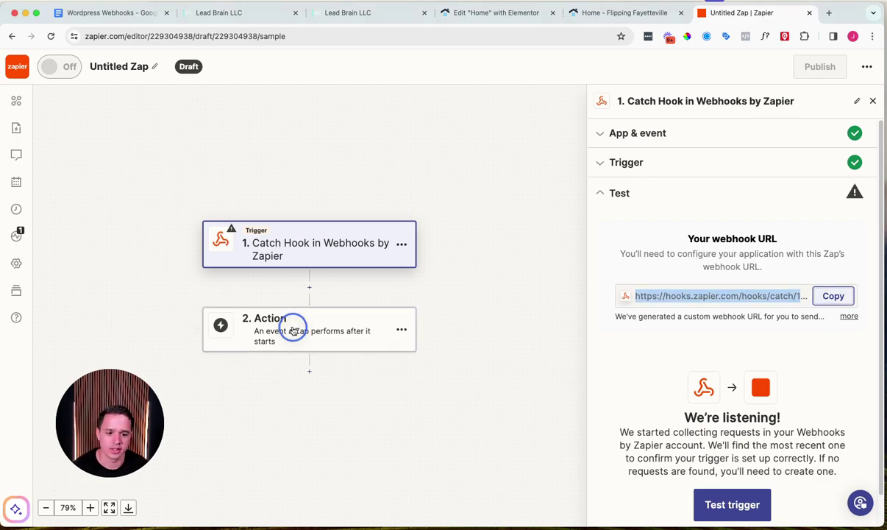
pyautogui.write('customer')
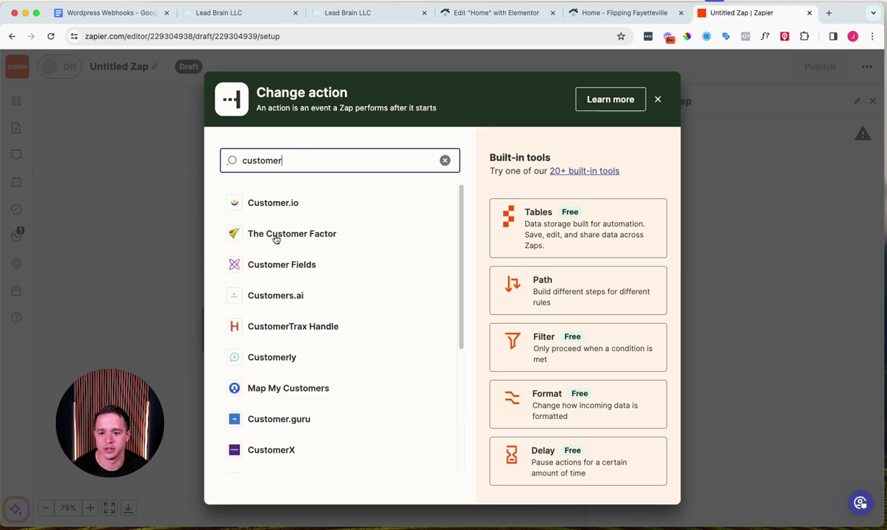
pyautogui.click(278, 237)
pyautogui.click(677, 231)
pyautogui.click(695, 277)
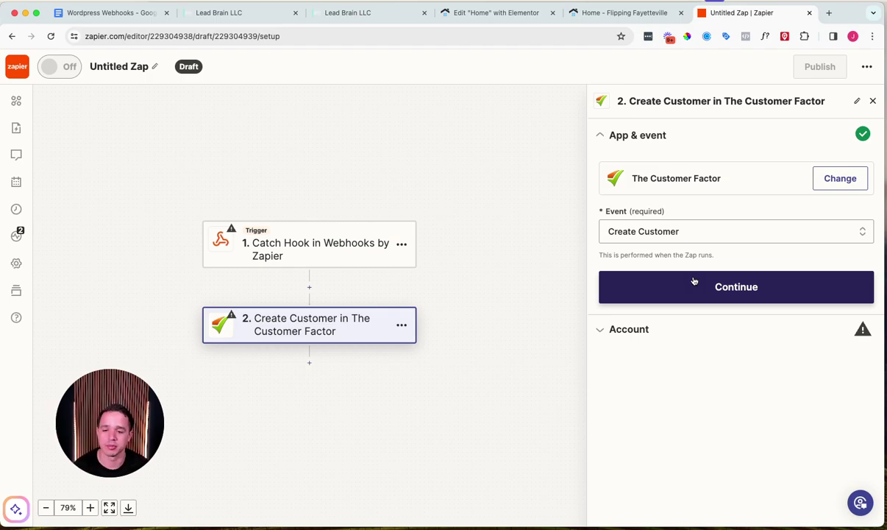
pyautogui.click(694, 281)
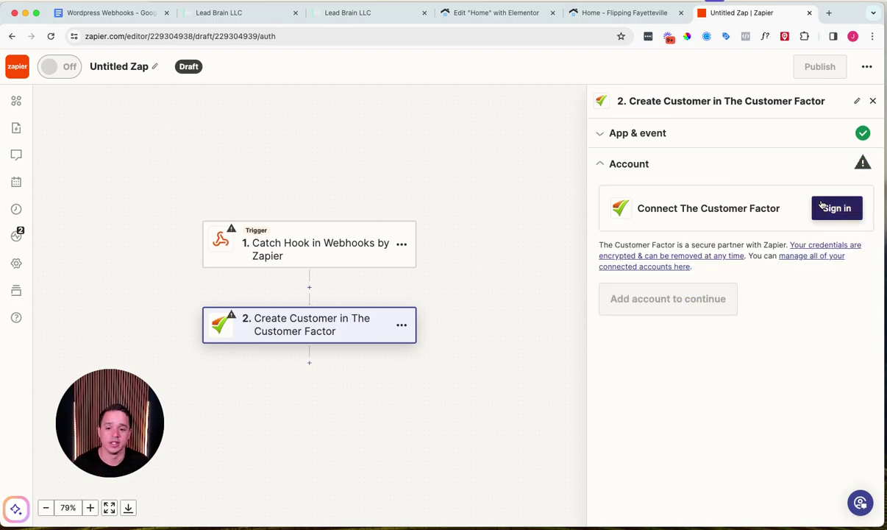
# Step: Delete The Customer Factor step and add Google Sheets as the action app
pyautogui.click(402, 324)
pyautogui.click(477, 420)
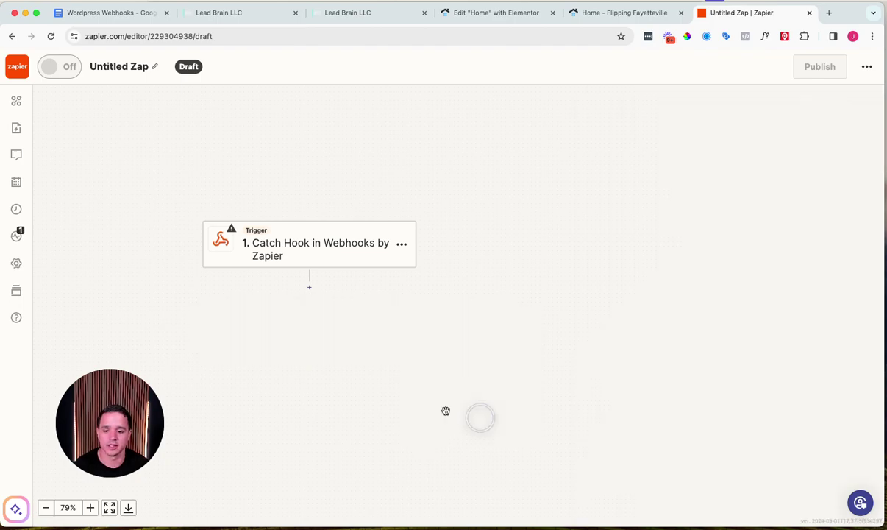
pyautogui.click(309, 289)
pyautogui.write('sheet')
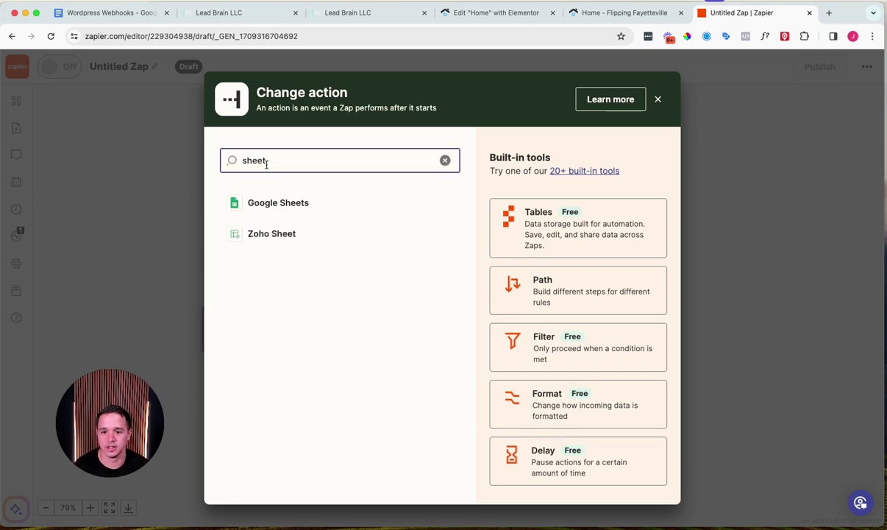
pyautogui.click(284, 205)
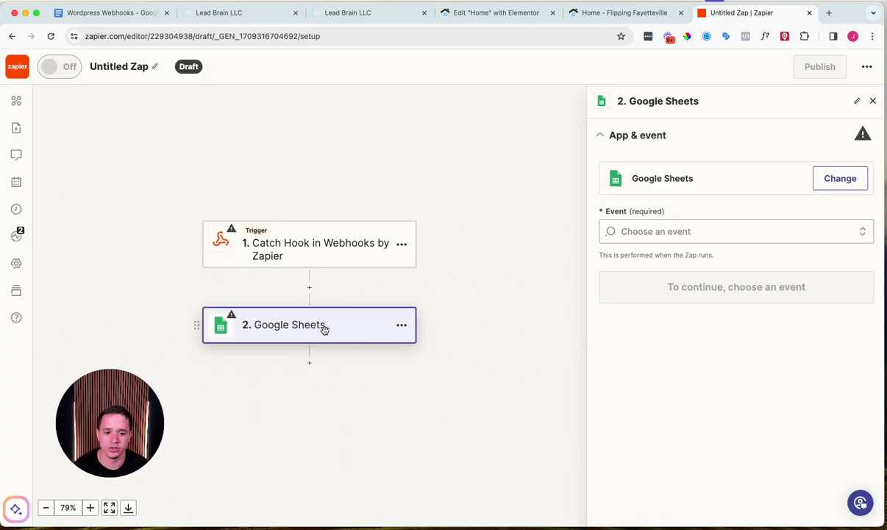